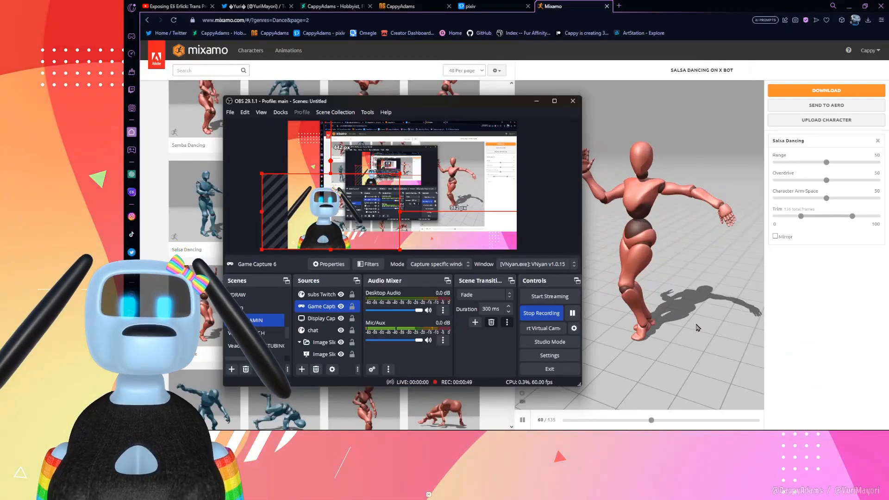
Open the download settings for the Salsa Dancing animation and choose Without Skin with keyframe reduction set to none
{"action": "left_click", "coordinate": [852, 323]}
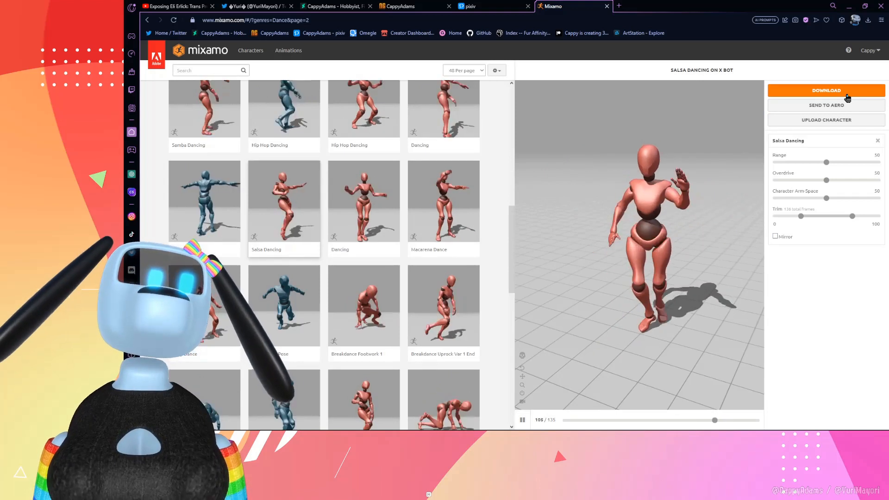
{"action": "left_click", "coordinate": [826, 91]}
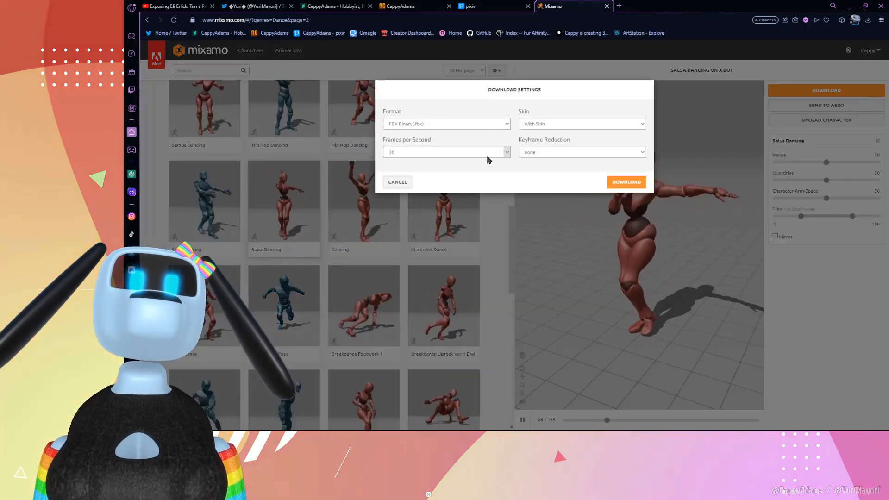
{"action": "left_click", "coordinate": [578, 129]}
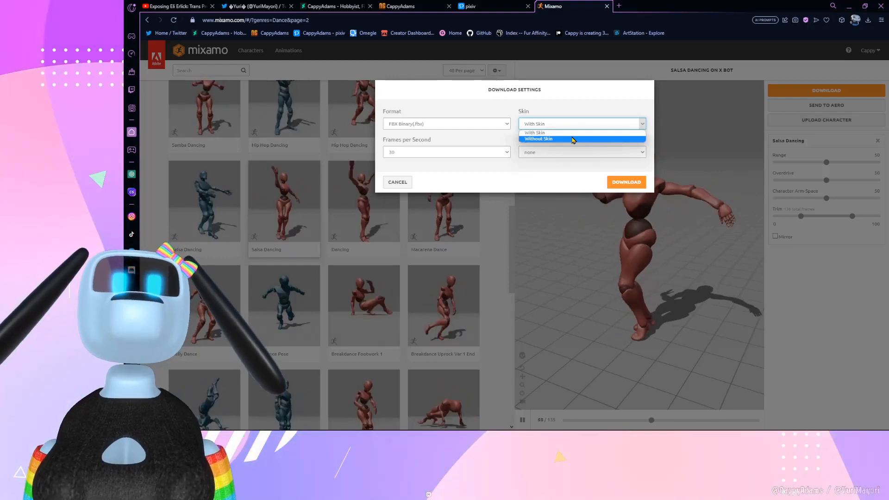
{"action": "left_click", "coordinate": [574, 139]}
{"action": "left_click", "coordinate": [582, 152]}
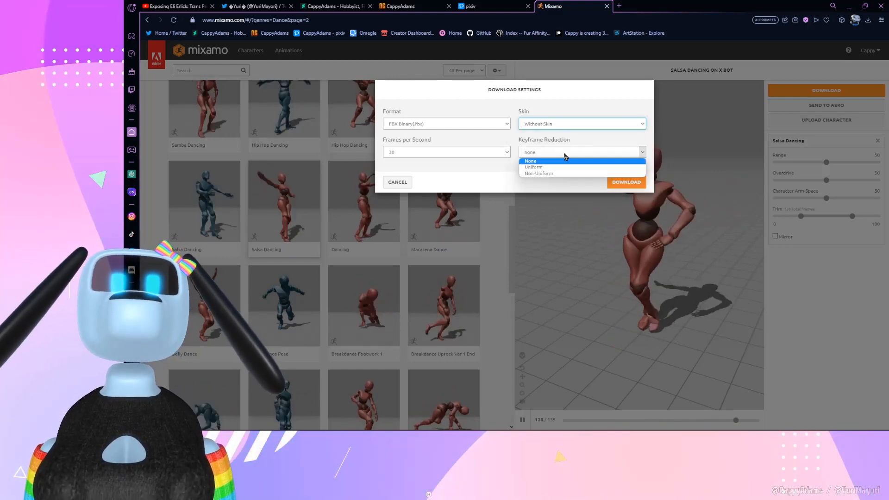
{"action": "left_click", "coordinate": [532, 159]}
Download the animation as FBX Binary at 30 frames per second and close the Mixamo page
{"action": "left_click", "coordinate": [440, 125]}
{"action": "left_click", "coordinate": [440, 127]}
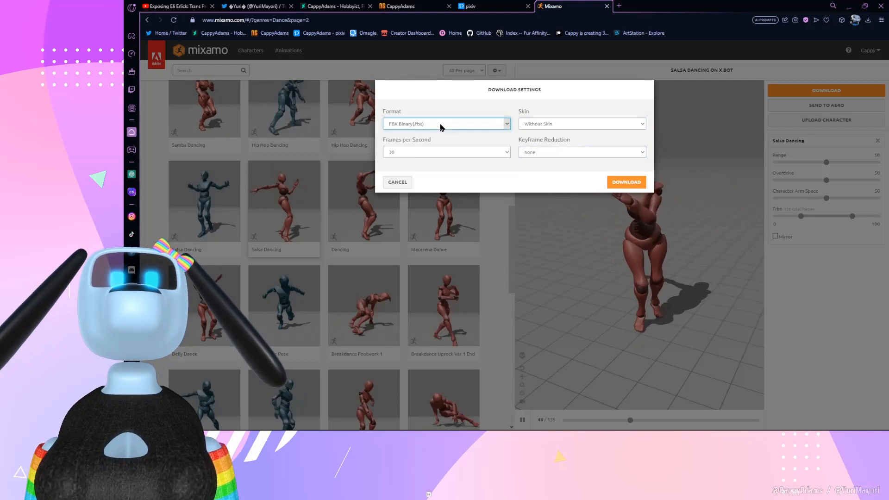
{"action": "left_click", "coordinate": [444, 152]}
{"action": "left_click", "coordinate": [447, 156]}
{"action": "left_click", "coordinate": [447, 153]}
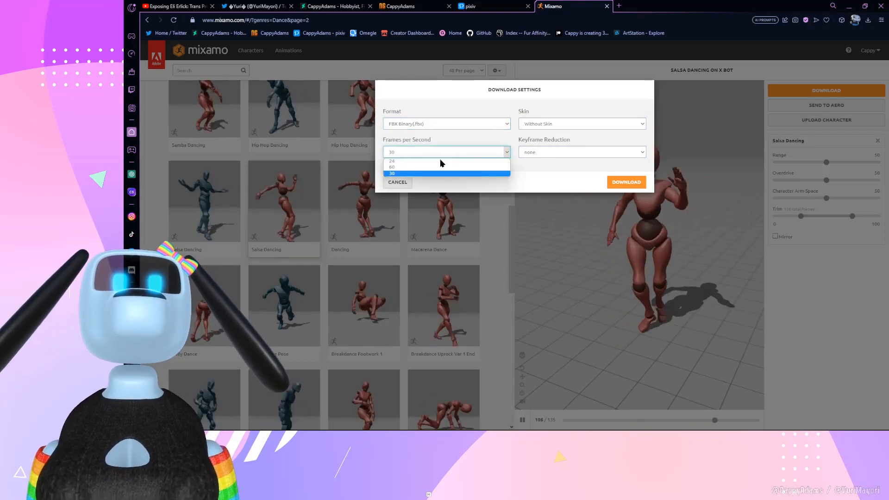
{"action": "left_click", "coordinate": [429, 167]}
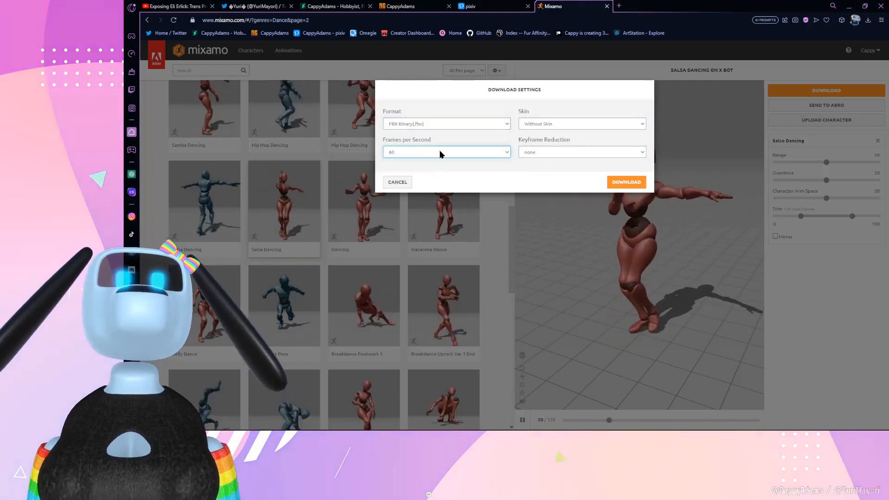
{"action": "left_click", "coordinate": [440, 152]}
{"action": "left_click", "coordinate": [441, 152]}
{"action": "left_click", "coordinate": [461, 155]}
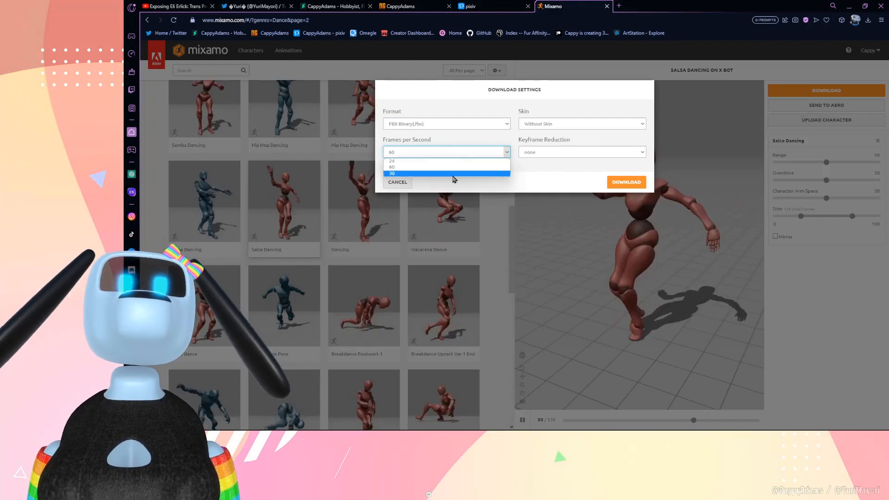
{"action": "left_click", "coordinate": [453, 178]}
{"action": "left_click", "coordinate": [612, 184]}
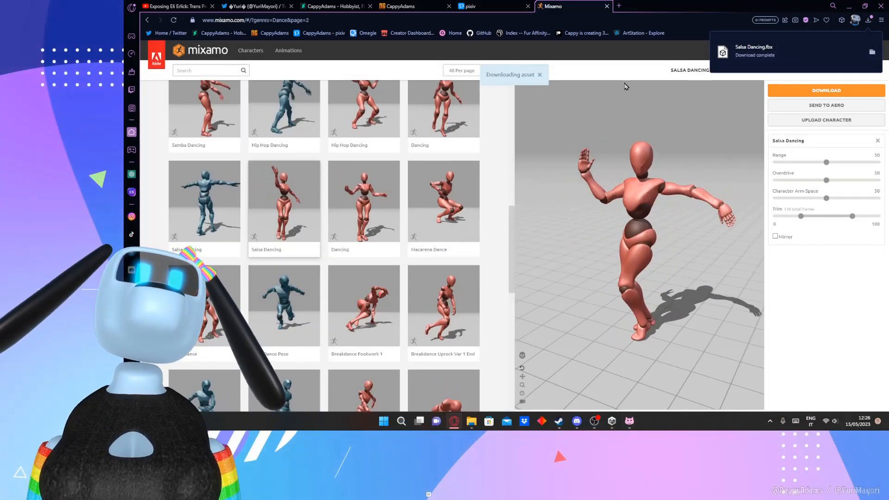
{"action": "left_click", "coordinate": [607, 7]}
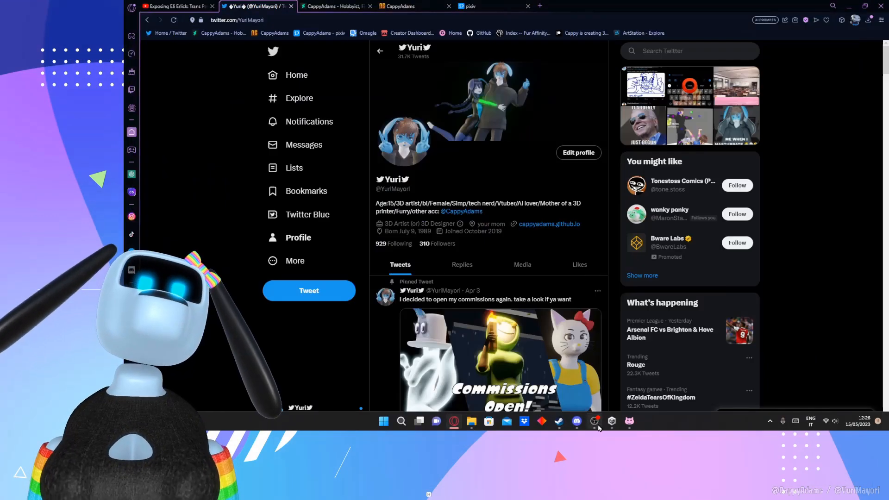
Switch to Unity Hub and start a new project with editor version 2019.4.31f1
{"action": "left_click", "coordinate": [598, 427]}
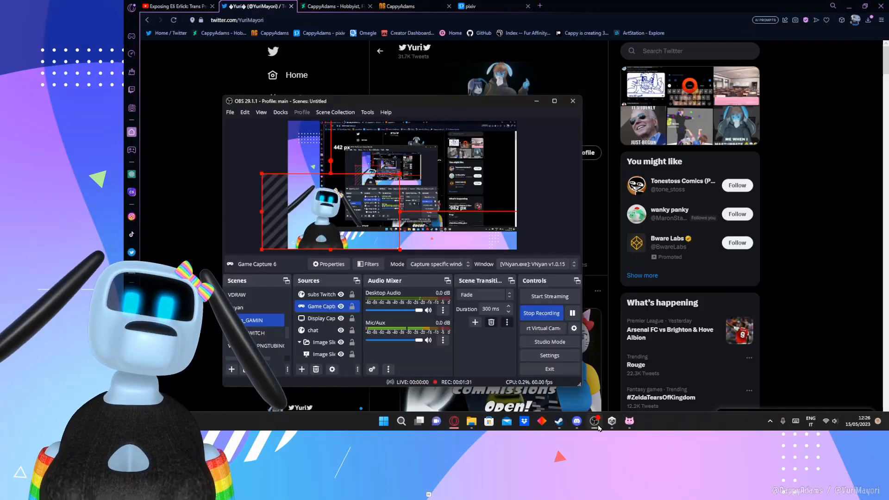
{"action": "left_click", "coordinate": [612, 421]}
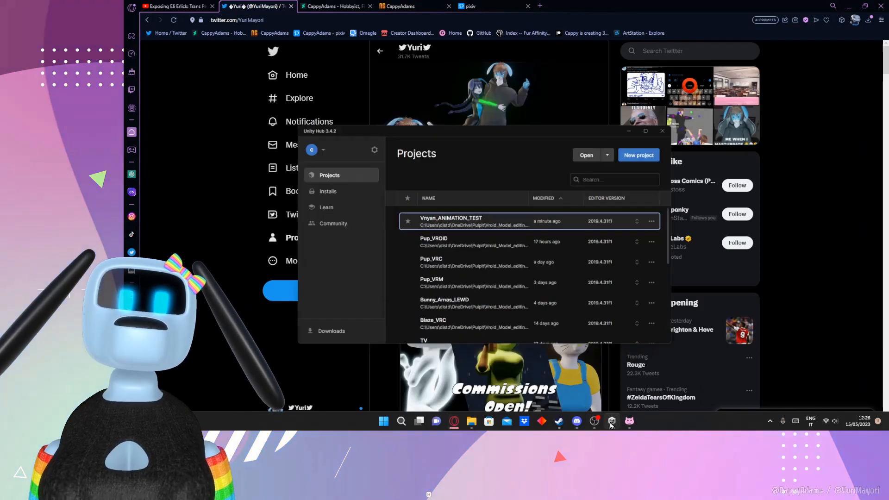
{"action": "left_click", "coordinate": [657, 132]}
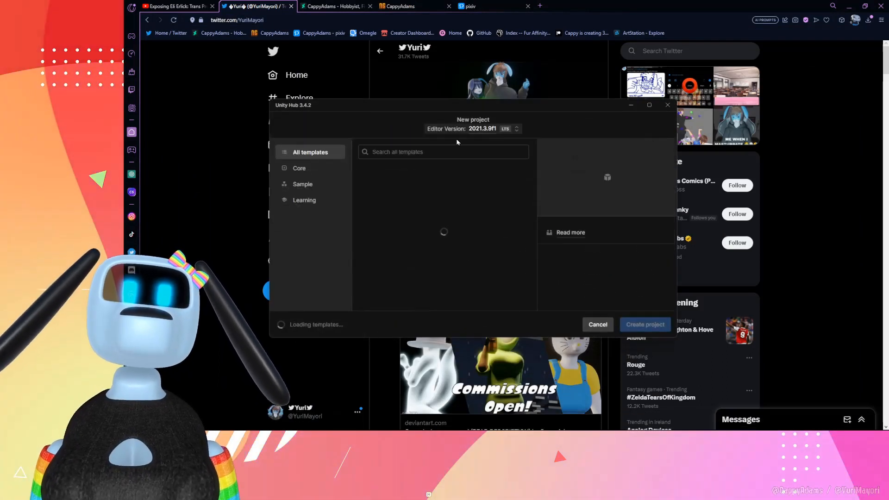
{"action": "left_click", "coordinate": [471, 129]}
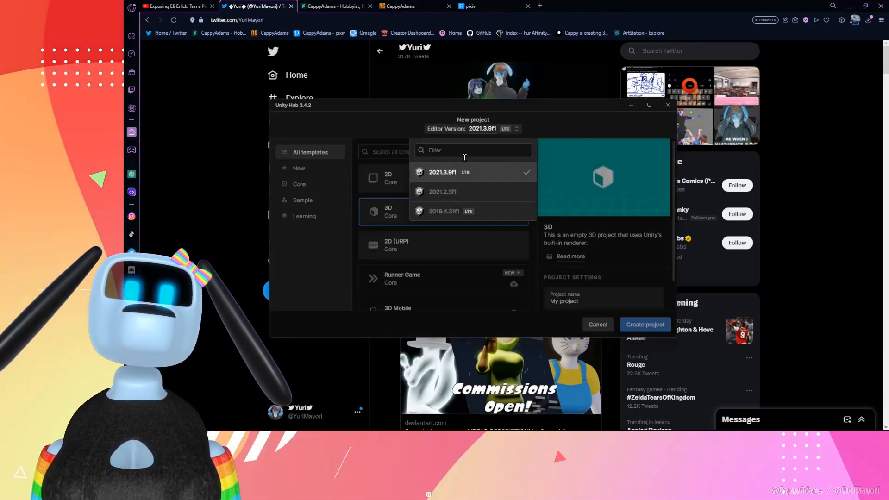
{"action": "left_click", "coordinate": [453, 211]}
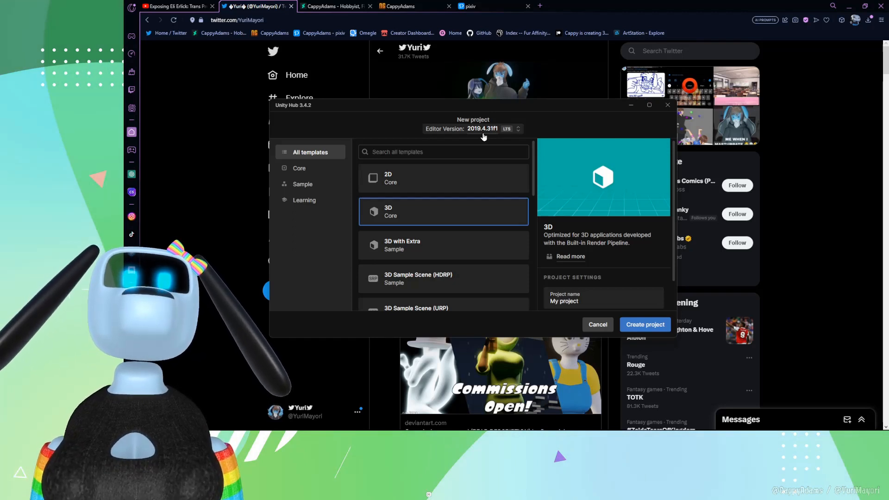
Name the new 3D project Mixamo_Vnyan_test and create it
{"action": "scroll", "coordinate": [625, 283], "scroll_direction": "down", "scroll_amount": 2}
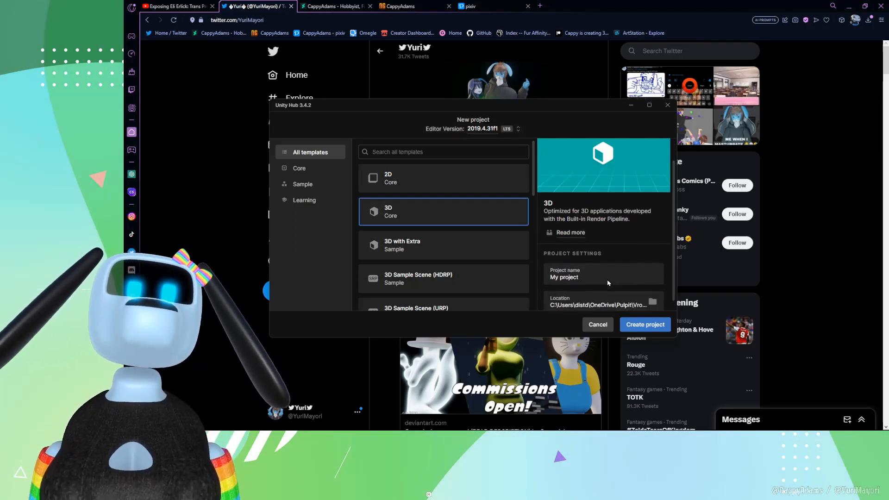
{"action": "left_click_drag", "start_coordinate": [550, 262], "coordinate": [598, 273]}
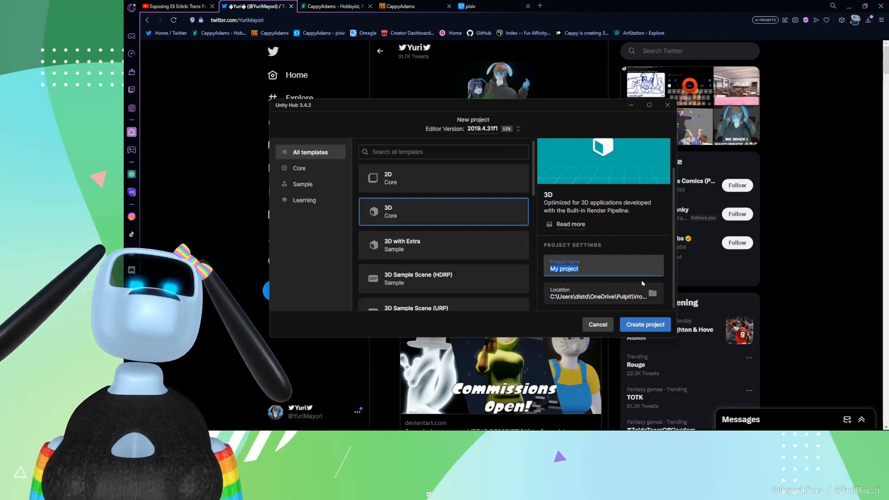
{"action": "key", "text": "BackSpace"}
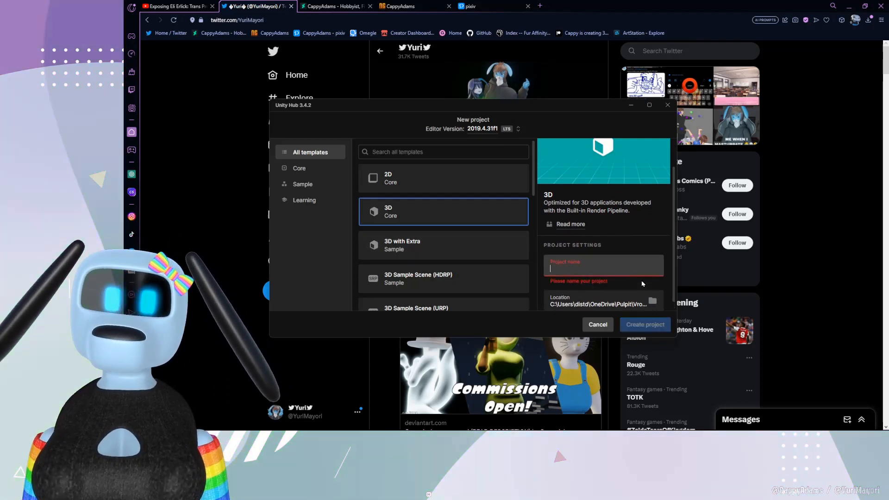
{"action": "type", "text": "Mixam"}
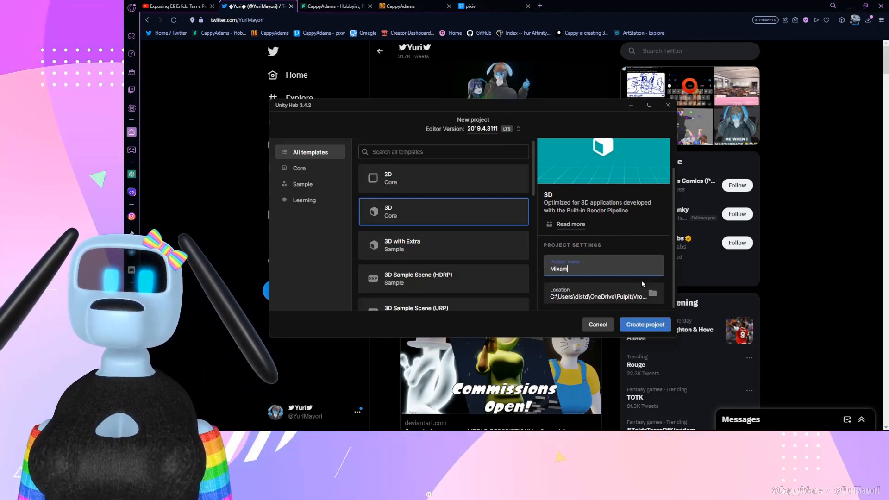
{"action": "type", "text": "o_"}
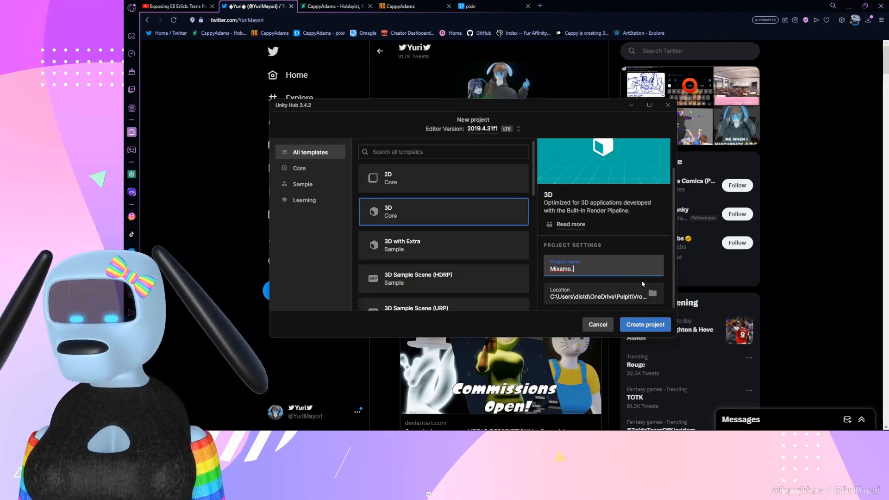
{"action": "type", "text": "Vnyan_"}
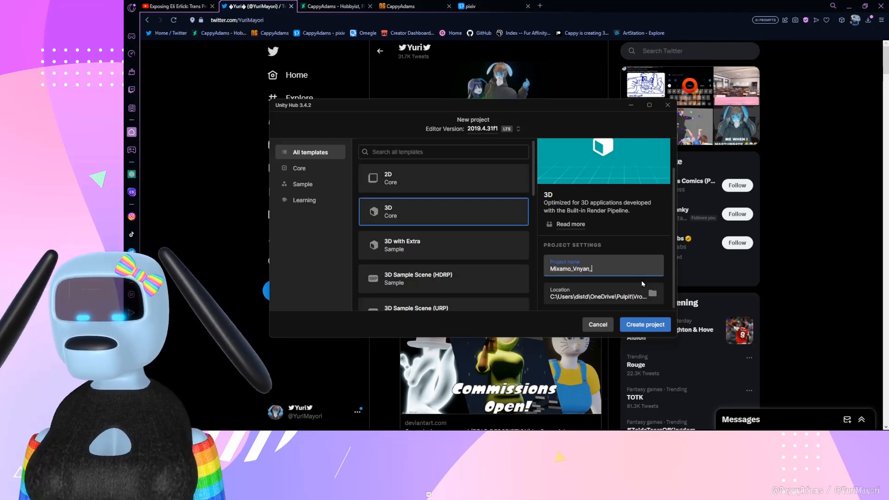
{"action": "type", "text": "te"}
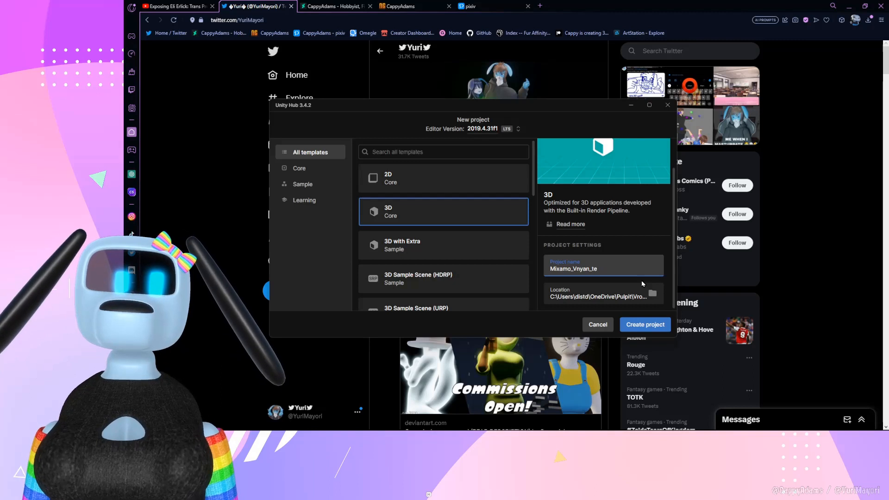
{"action": "type", "text": "st"}
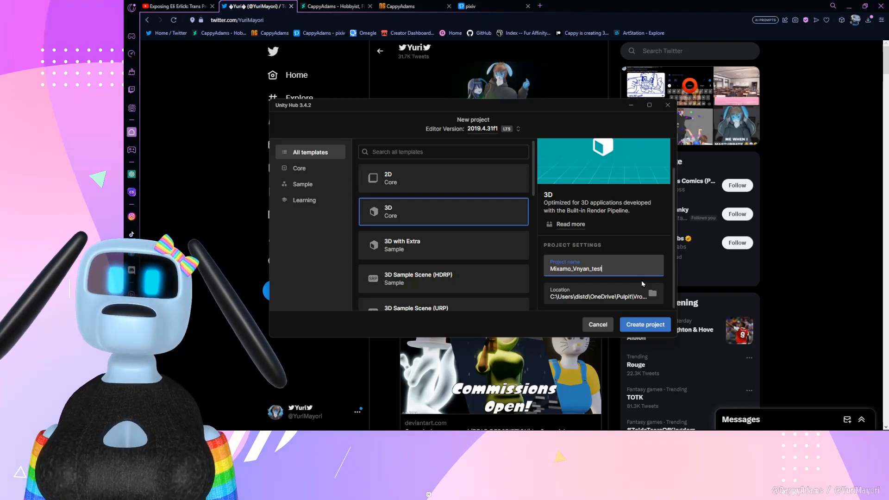
{"action": "left_click", "coordinate": [653, 326]}
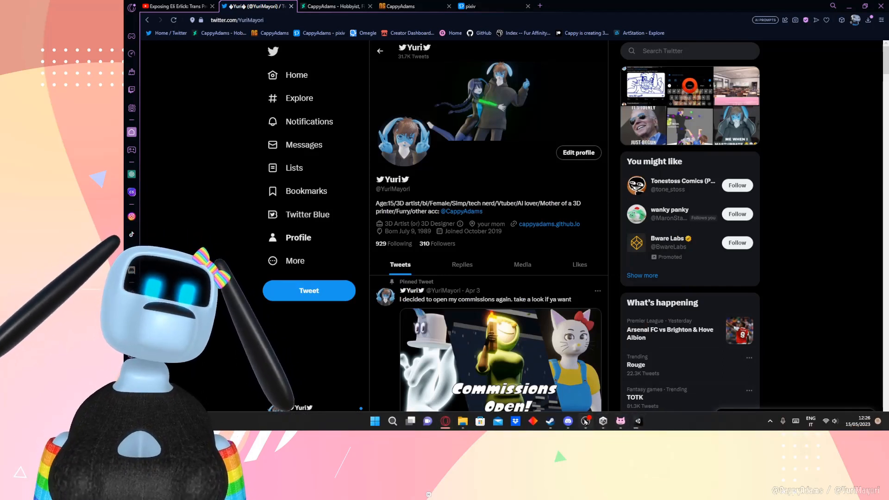
{"action": "left_click", "coordinate": [586, 421]}
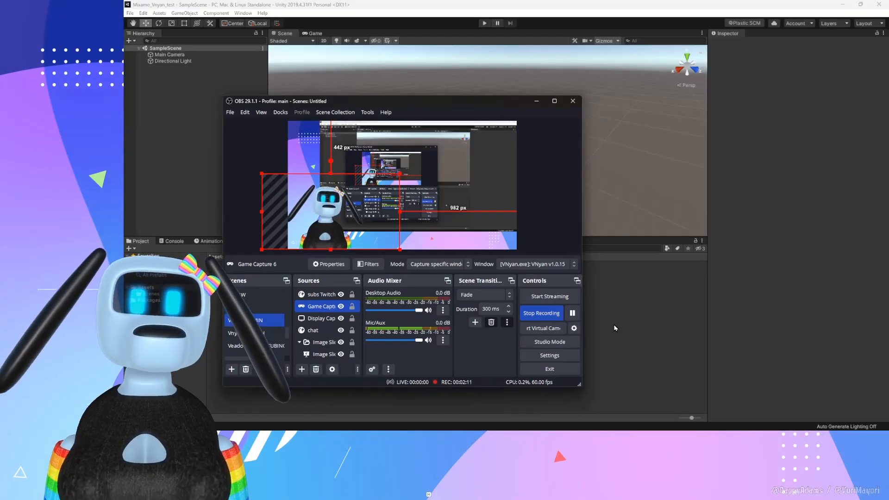
{"action": "left_click", "coordinate": [615, 327]}
Switch to File Explorer and open the packages_and_shit folder inside Vroid_Model_editing_unity_folder on the D: drive
{"action": "left_click", "coordinate": [463, 422]}
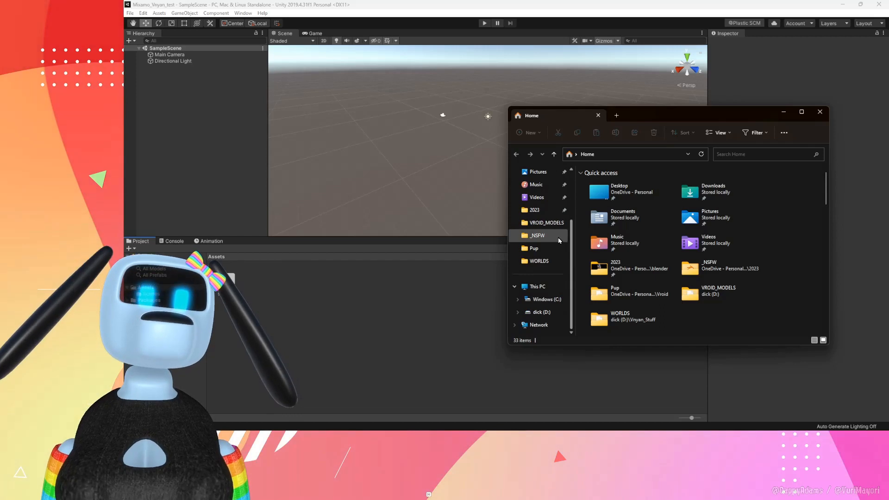
{"action": "left_click", "coordinate": [546, 224]}
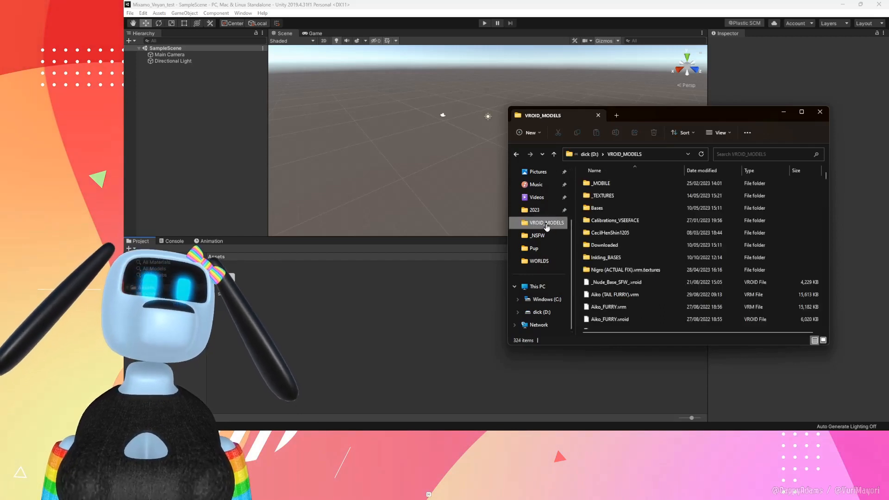
{"action": "left_click", "coordinate": [589, 154]}
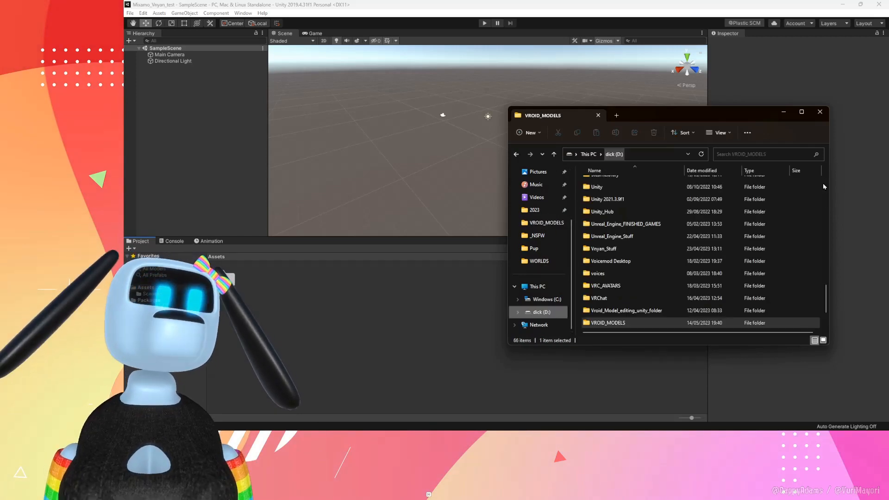
{"action": "left_click", "coordinate": [652, 311]}
{"action": "double_click", "coordinate": [652, 311]}
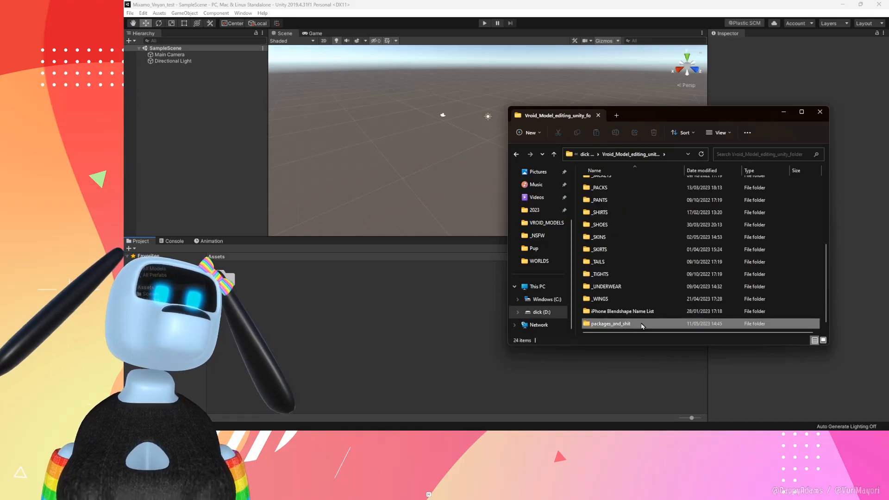
{"action": "double_click", "coordinate": [616, 323]}
{"action": "scroll", "coordinate": [685, 260], "scroll_direction": "down", "scroll_amount": 3}
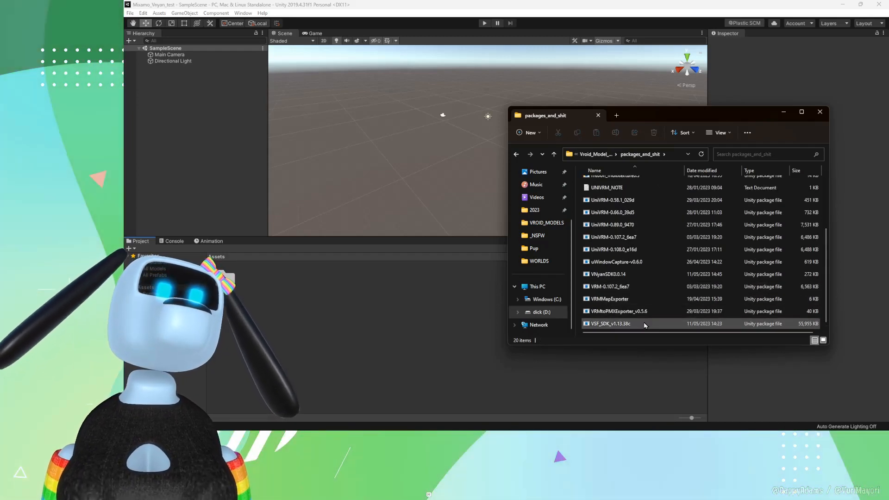
Import the VNyanSDK0.0.14 package with all its items into the Unity project's Assets
{"action": "left_click", "coordinate": [648, 275]}
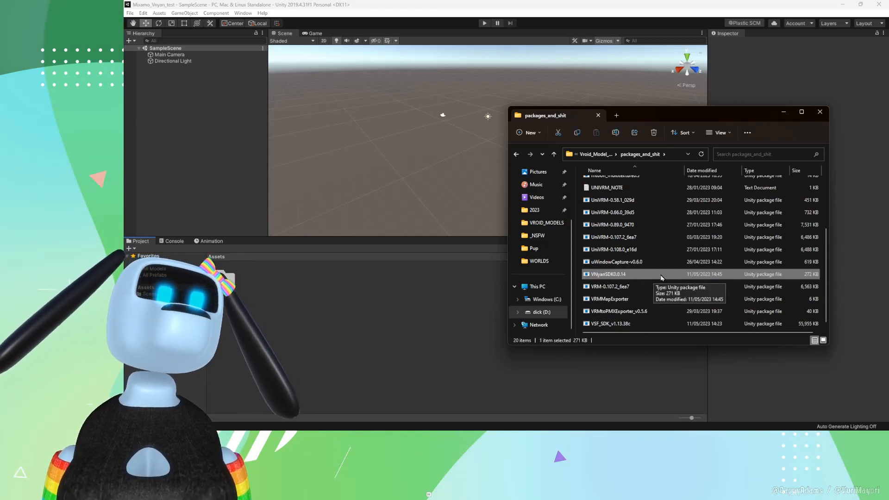
{"action": "left_click_drag", "start_coordinate": [662, 278], "coordinate": [404, 295]}
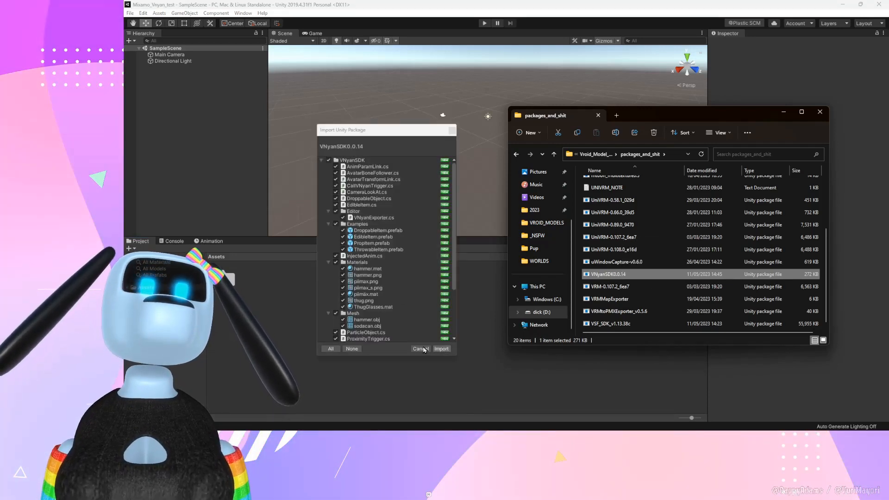
{"action": "left_click", "coordinate": [331, 350]}
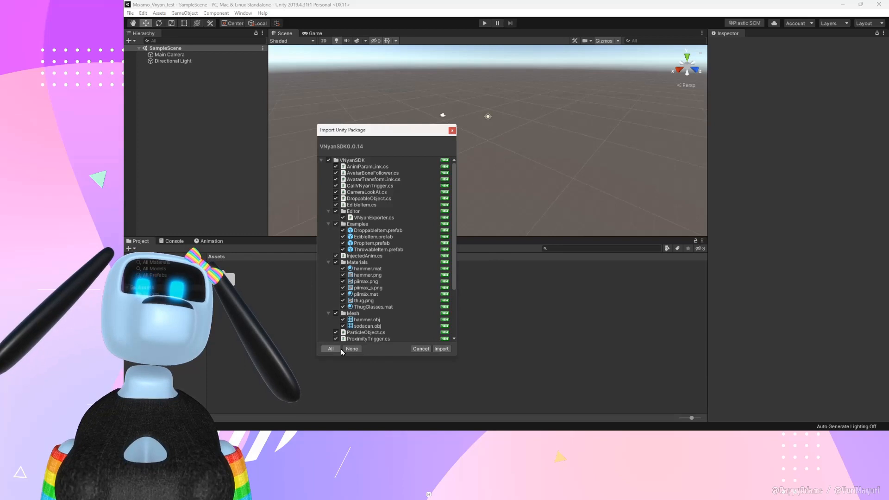
{"action": "left_click", "coordinate": [443, 349]}
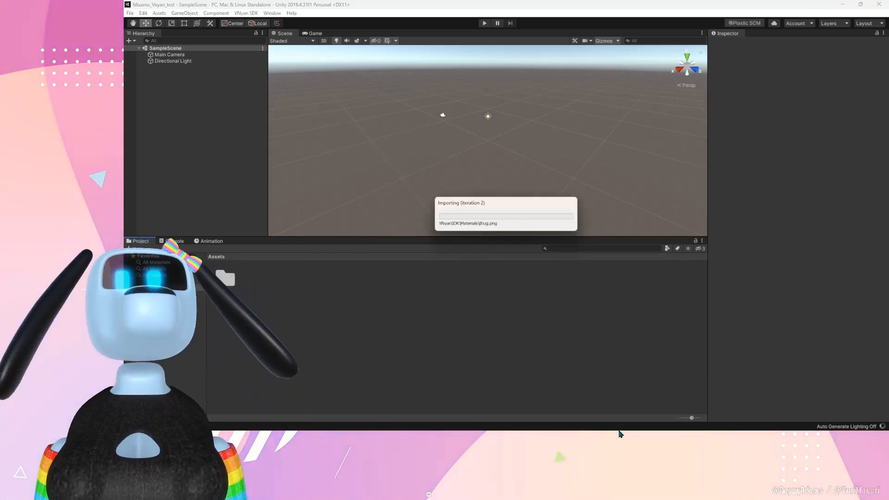
{"action": "mouse_move", "coordinate": [621, 421]}
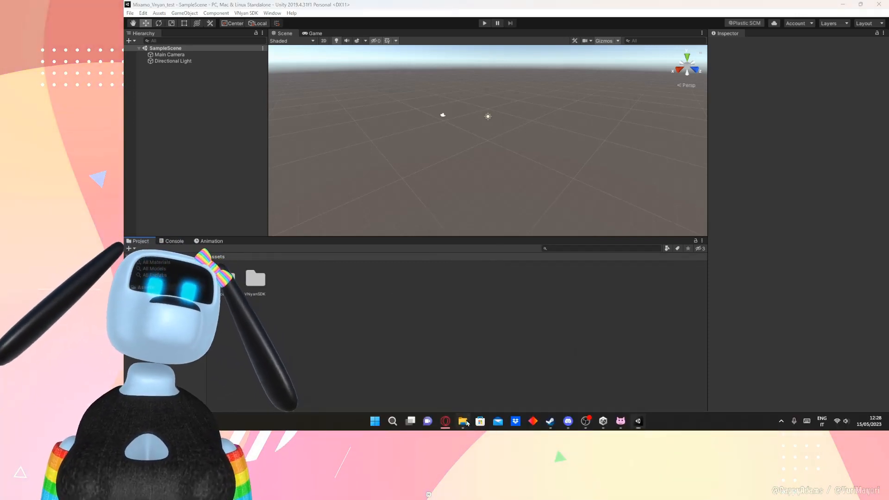
Switch to File Explorer and open the Downloads folder
{"action": "left_click", "coordinate": [464, 421]}
{"action": "scroll", "coordinate": [567, 227], "scroll_direction": "up", "scroll_amount": 2}
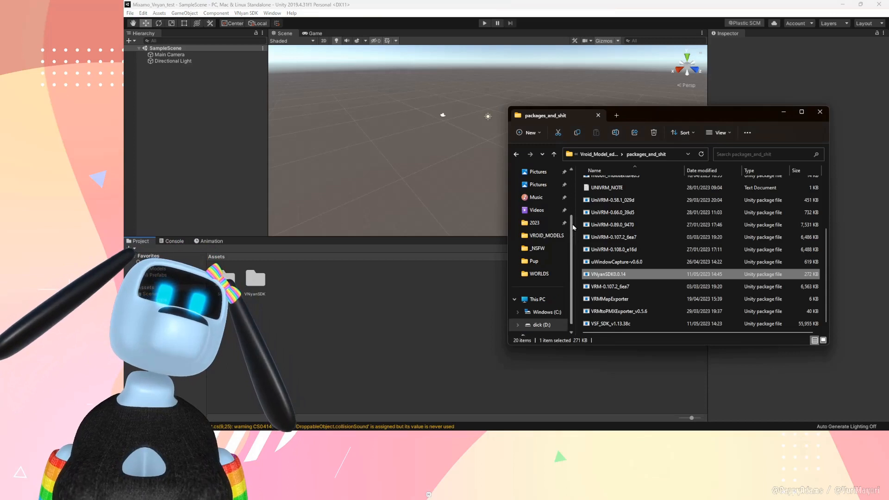
{"action": "left_click", "coordinate": [549, 230]}
Switch back to Unity and create a folder named Animations inside Assets, opening it
{"action": "left_click", "coordinate": [371, 305]}
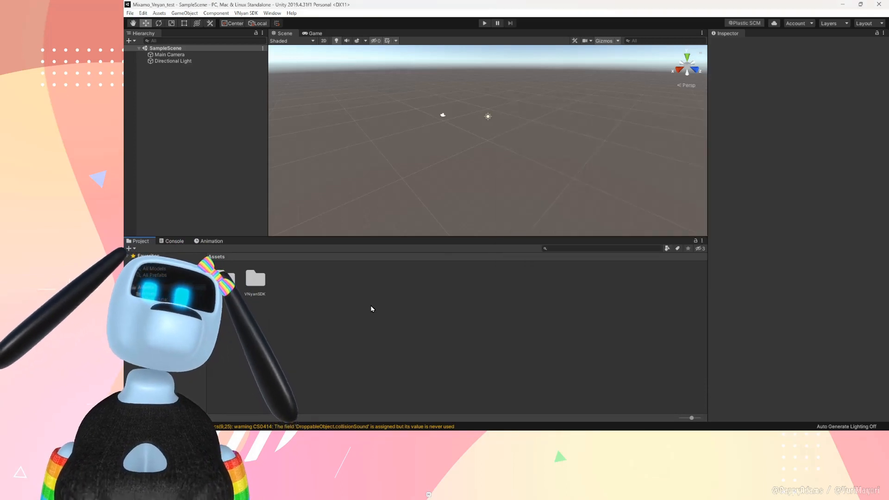
{"action": "right_click", "coordinate": [370, 304]}
{"action": "mouse_move", "coordinate": [473, 104]}
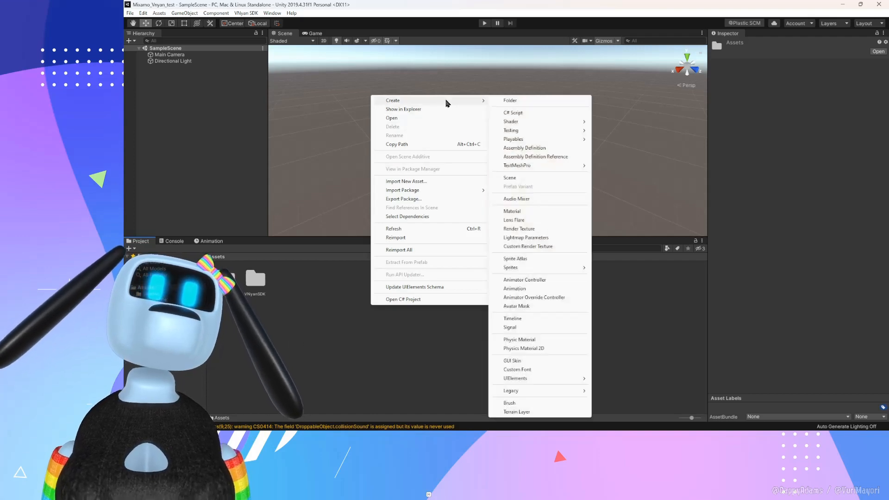
{"action": "left_click", "coordinate": [556, 102]}
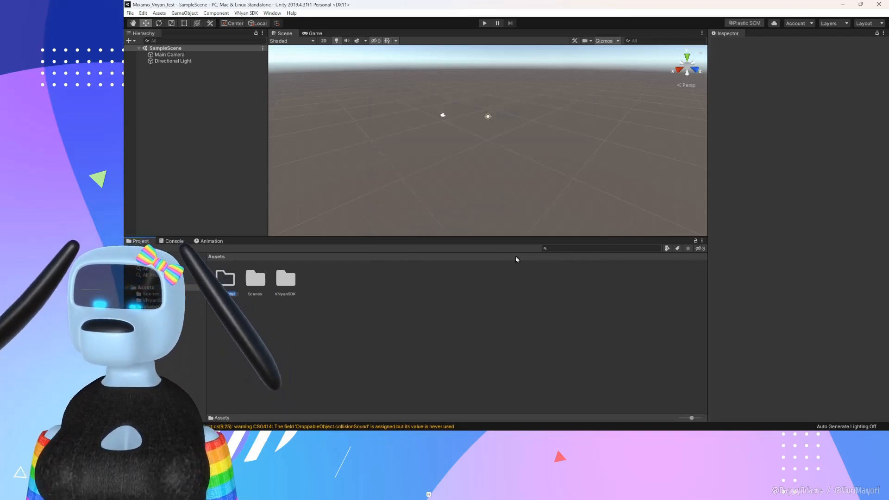
{"action": "type", "text": "Animations"}
{"action": "key", "text": "Return"}
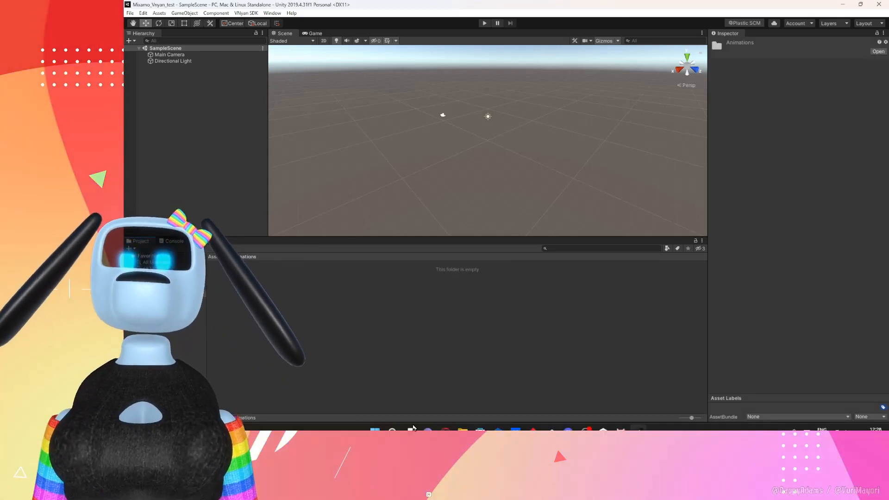
Import the Salsa Dancing file from Downloads in File Explorer into the Unity project's Animations folder
{"action": "left_click", "coordinate": [463, 426]}
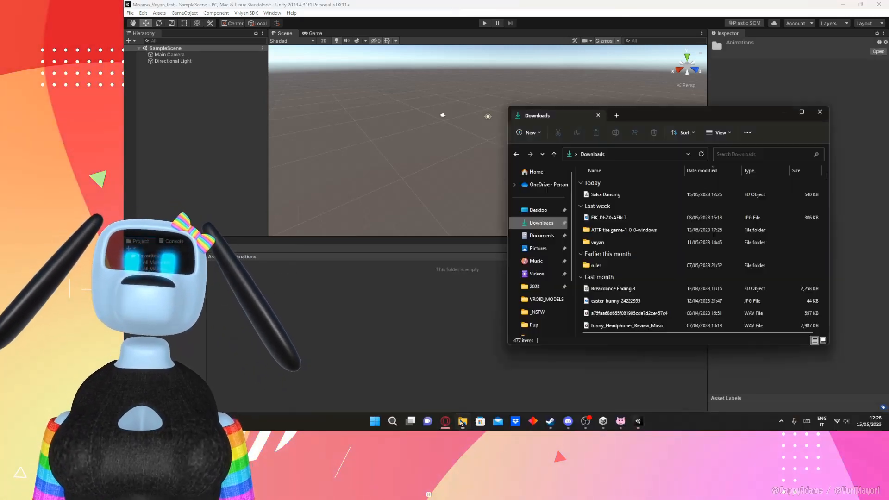
{"action": "left_click", "coordinate": [617, 195]}
{"action": "left_click_drag", "start_coordinate": [635, 195], "coordinate": [352, 322]}
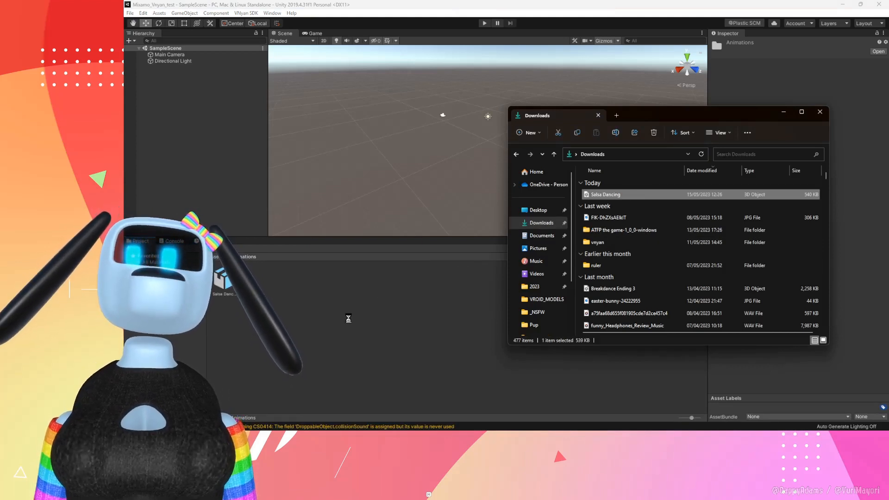
Place the imported Salsa Dancing model from the Animations folder into SampleScene
{"action": "left_click", "coordinate": [229, 285]}
{"action": "left_click_drag", "start_coordinate": [230, 285], "coordinate": [224, 116]}
{"action": "mouse_move", "coordinate": [472, 116]}
{"action": "right_mouse_down"}
{"action": "mouse_move", "coordinate": [469, 129]}
{"action": "mouse_move", "coordinate": [475, 112]}
{"action": "right_mouse_up"}
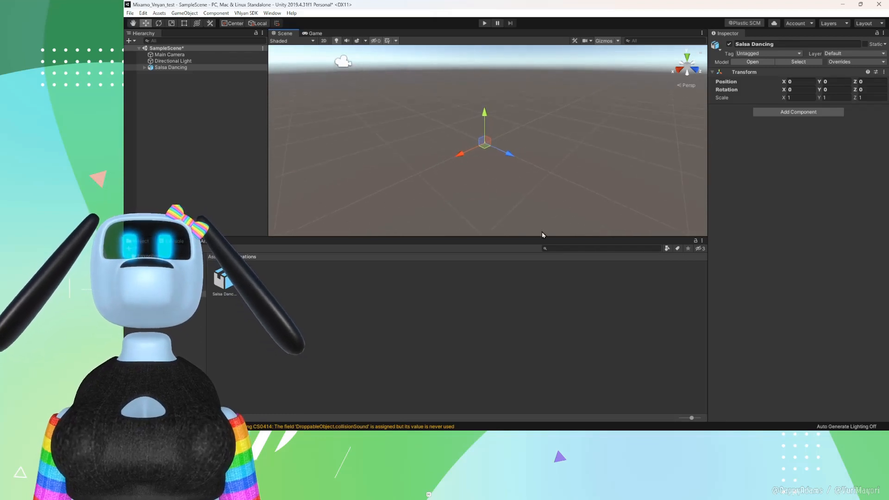
Set the Salsa Dancing asset's rig animation type to Humanoid and apply the import settings
{"action": "left_click", "coordinate": [193, 66]}
{"action": "left_click", "coordinate": [230, 280]}
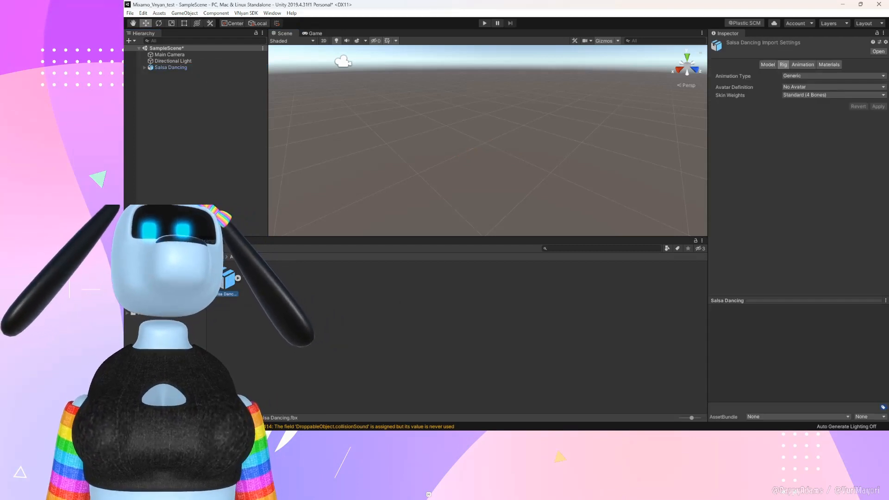
{"action": "left_click", "coordinate": [810, 76]}
{"action": "left_click", "coordinate": [811, 111]}
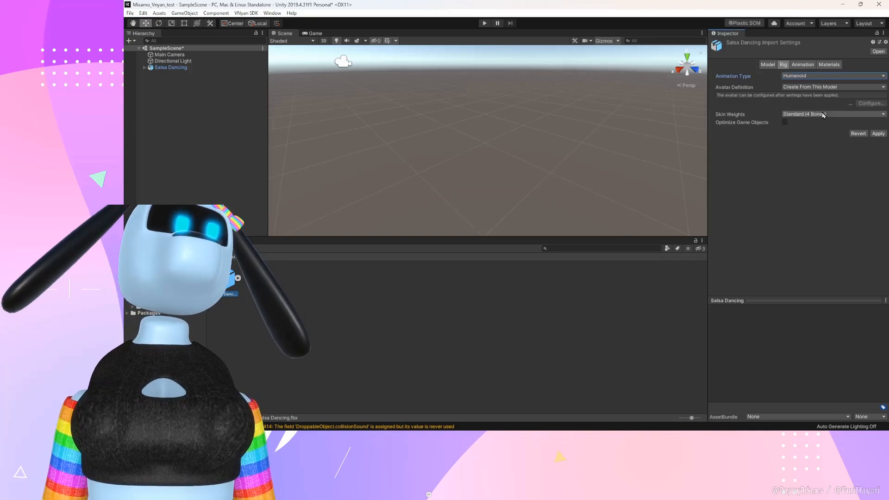
{"action": "left_click", "coordinate": [878, 133]}
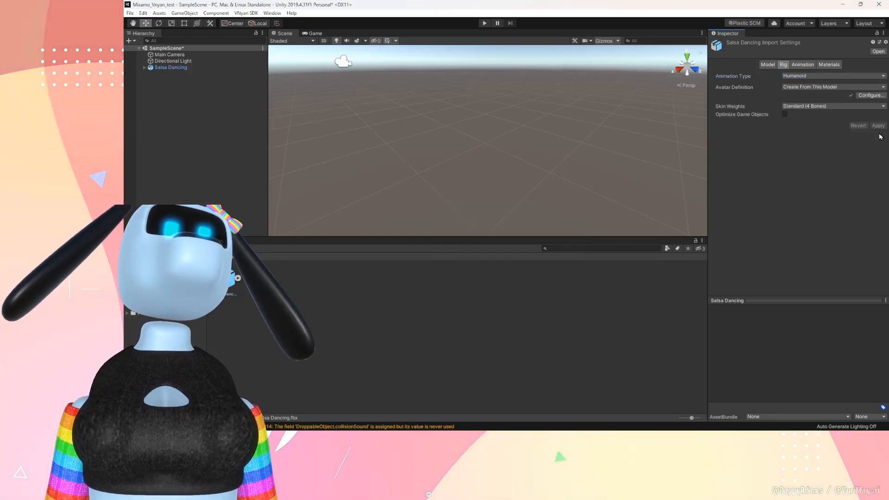
Open the Salsa Dancing avatar configuration, saving the modified scene, and bring the whole skeleton into view
{"action": "left_click", "coordinate": [871, 96]}
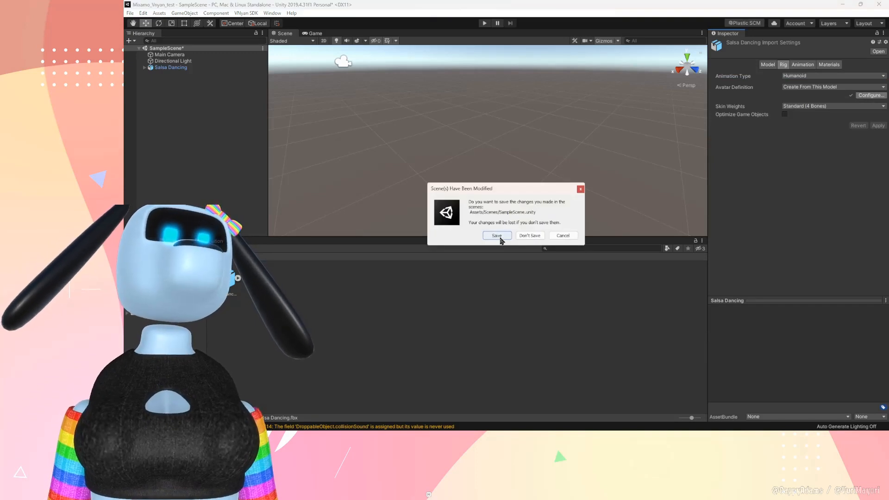
{"action": "left_click", "coordinate": [497, 236]}
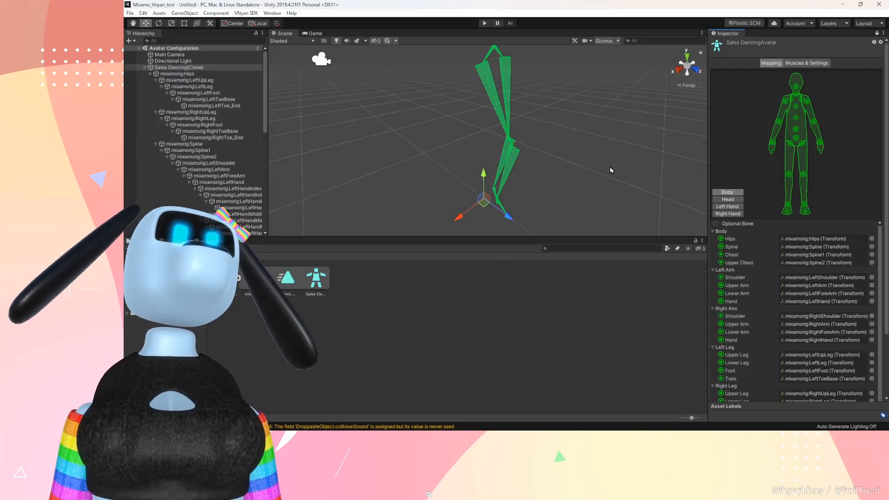
{"action": "left_click_drag", "start_coordinate": [671, 65], "coordinate": [564, 135], "text": "alt"}
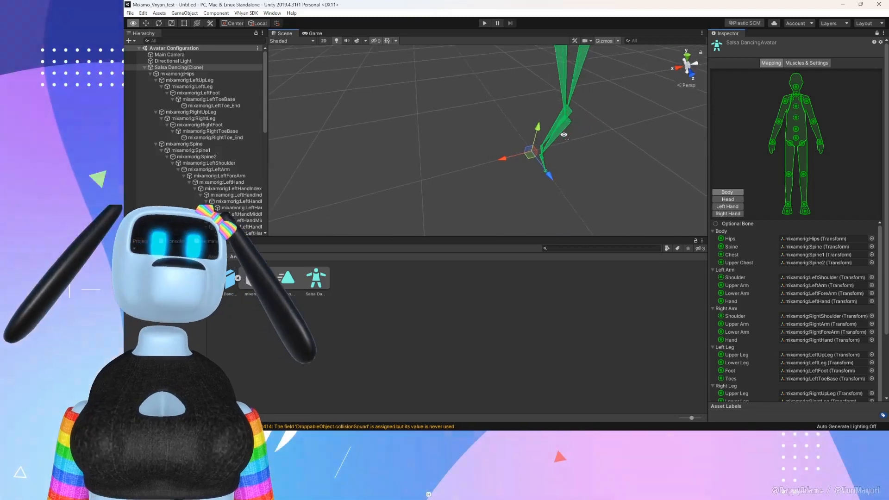
{"action": "key", "text": "s"}
{"action": "right_click_drag", "start_coordinate": [564, 135], "coordinate": [610, 115]}
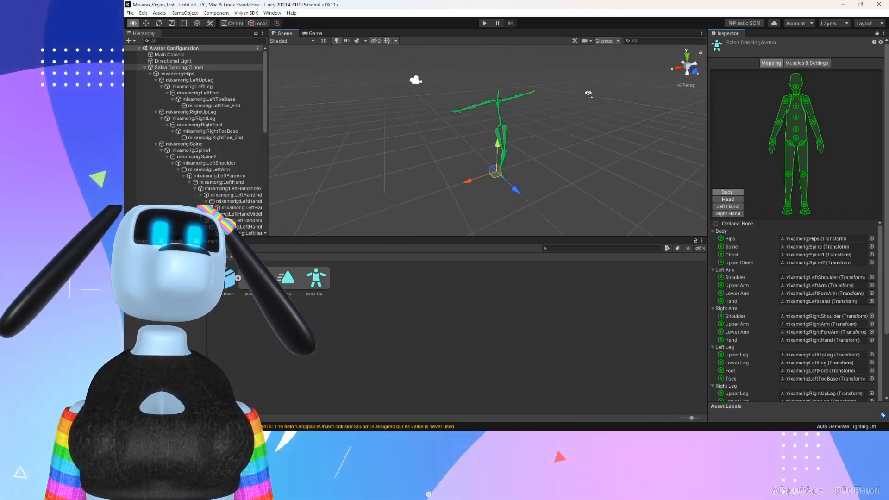
Check the avatar's bone mapping for the head, both hands and body, and close the avatar configuration
{"action": "left_click", "coordinate": [730, 200]}
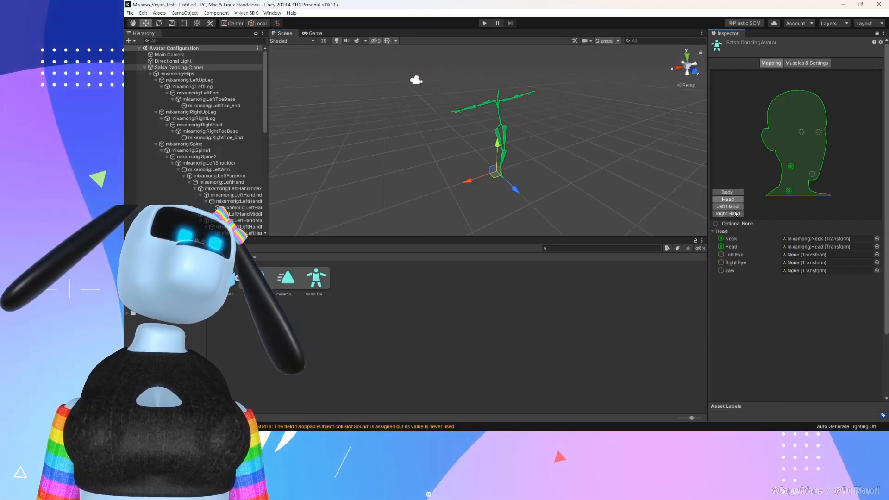
{"action": "left_click", "coordinate": [736, 206]}
{"action": "left_click", "coordinate": [735, 214]}
{"action": "left_click", "coordinate": [732, 192]}
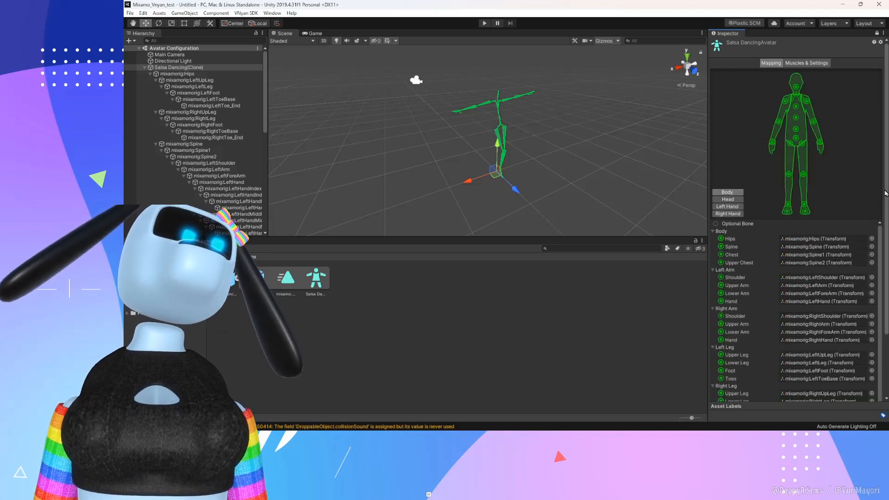
{"action": "scroll", "coordinate": [885, 195], "scroll_direction": "down", "scroll_amount": 3}
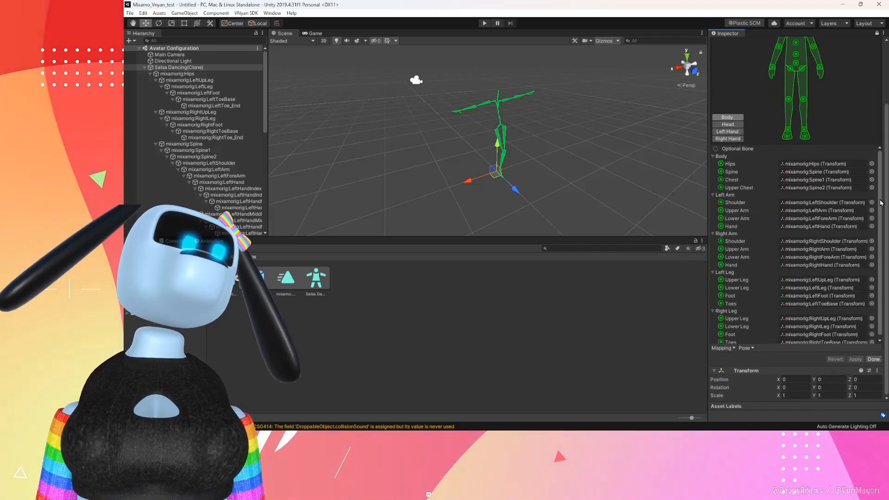
{"action": "left_click_drag", "start_coordinate": [880, 200], "coordinate": [879, 243]}
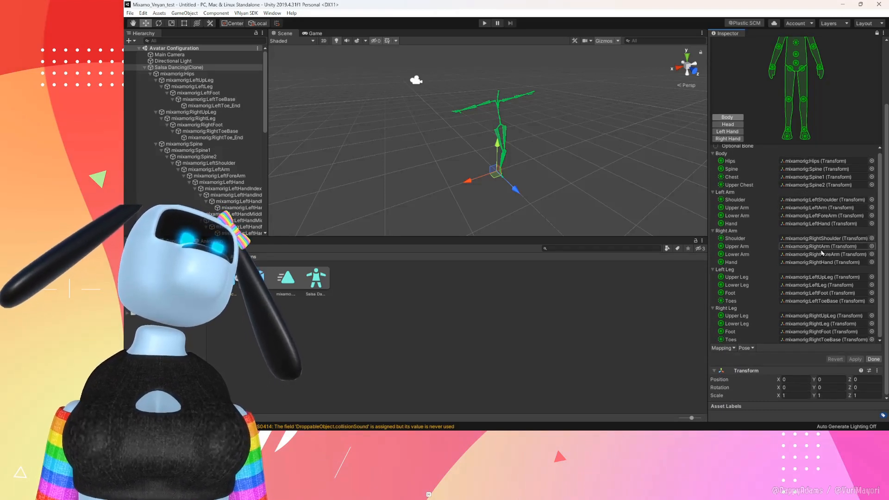
{"action": "left_click", "coordinate": [871, 359]}
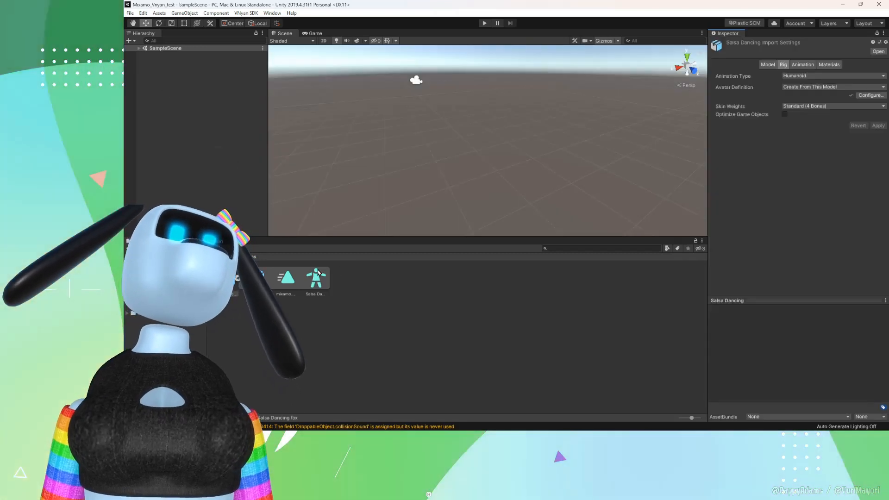
Add the VNyan Injected Anim component to the Salsa Dancing object in SampleScene
{"action": "left_click", "coordinate": [139, 48]}
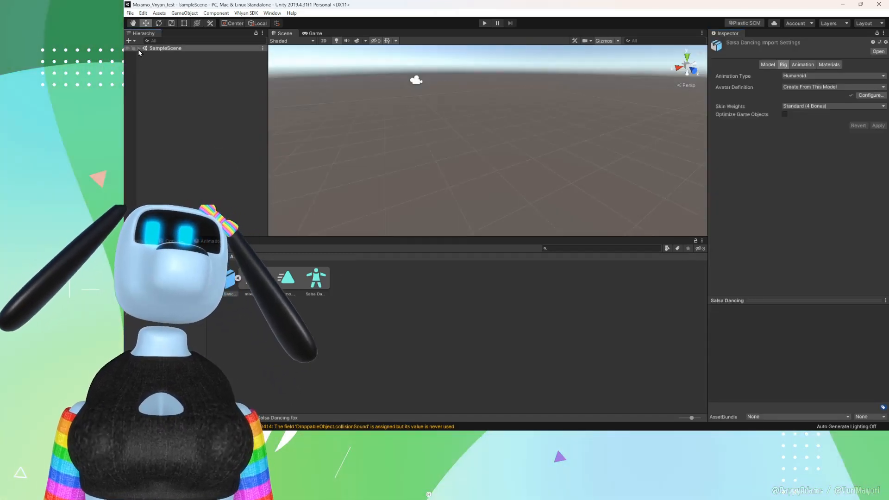
{"action": "left_click", "coordinate": [165, 68]}
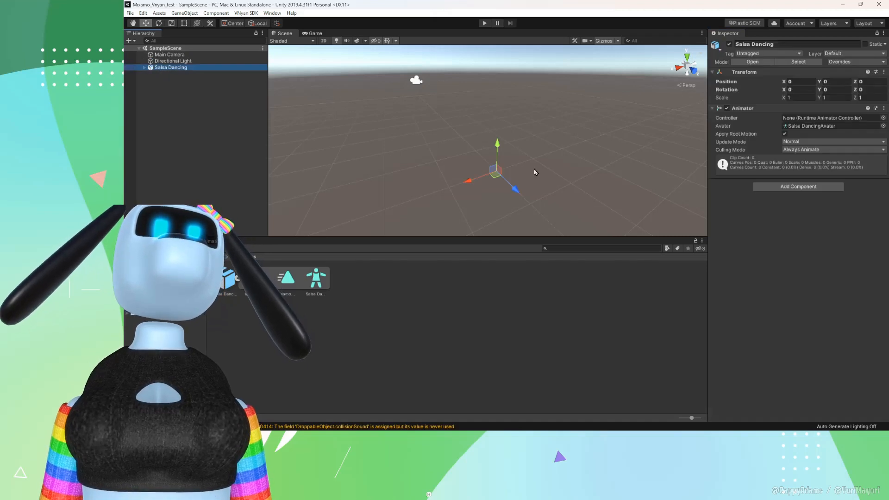
{"action": "mouse_move", "coordinate": [535, 172]}
{"action": "right_mouse_down"}
{"action": "mouse_move", "coordinate": [571, 168]}
{"action": "mouse_move", "coordinate": [546, 182]}
{"action": "right_mouse_up"}
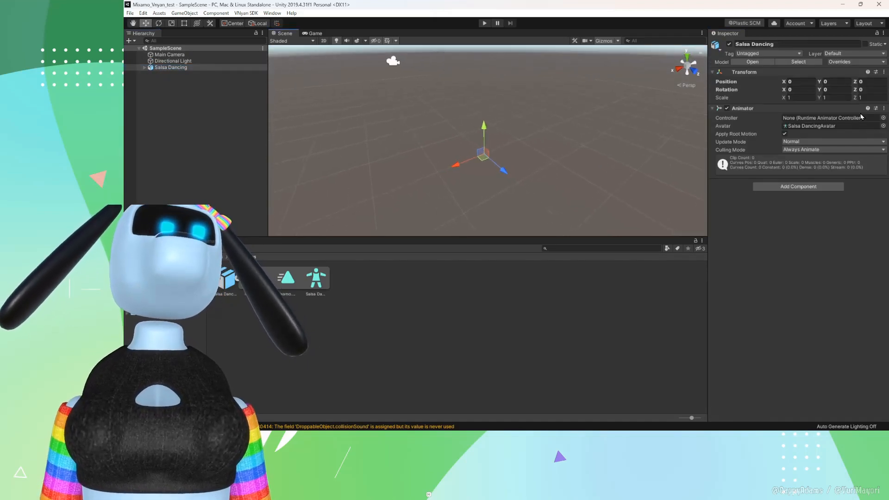
{"action": "left_click", "coordinate": [797, 187]}
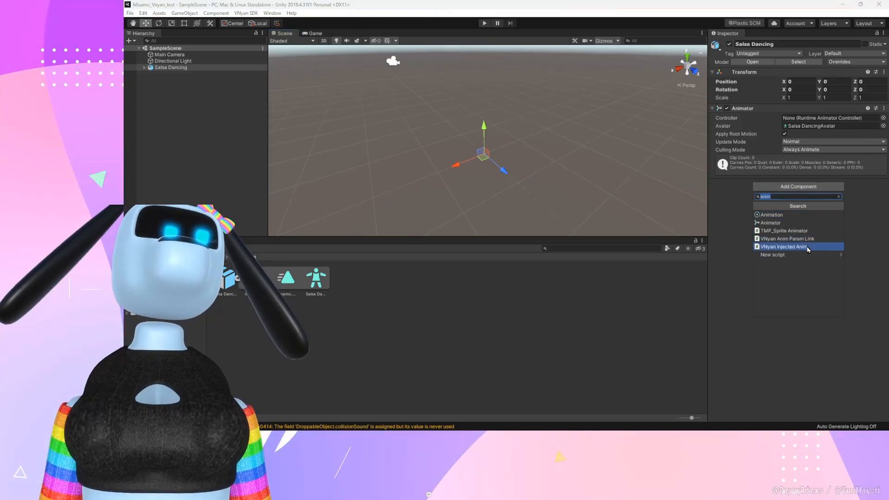
{"action": "left_click", "coordinate": [744, 194]}
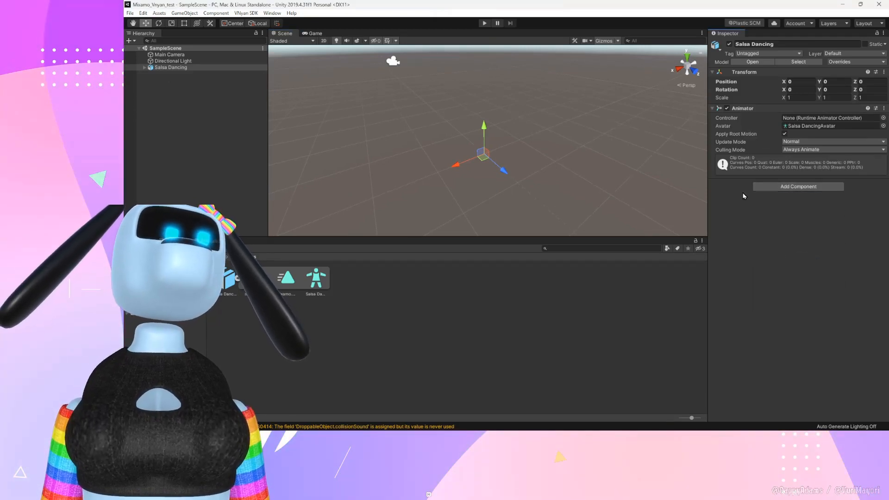
{"action": "left_click", "coordinate": [818, 187]}
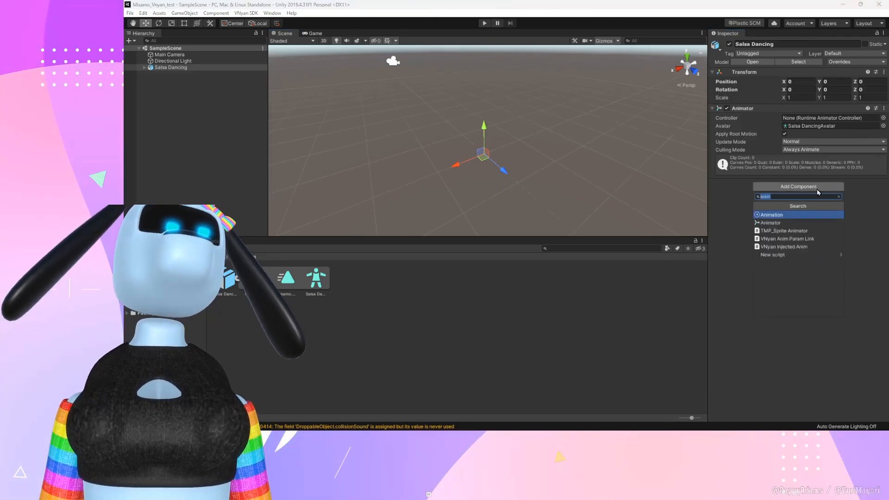
{"action": "left_click", "coordinate": [786, 249]}
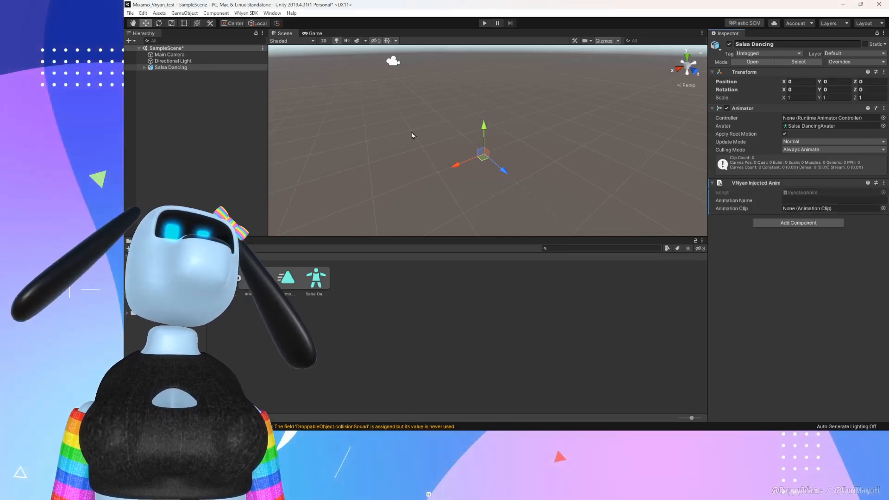
Assign the mixamo.com clip as the Animation Clip of Salsa Dancing's VNyan Injected Anim component
{"action": "left_click", "coordinate": [199, 67]}
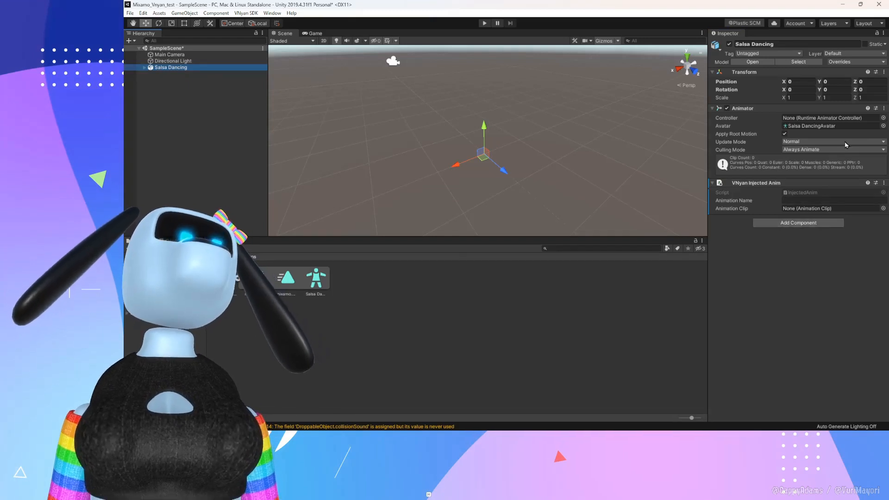
{"action": "double_click", "coordinate": [159, 69]}
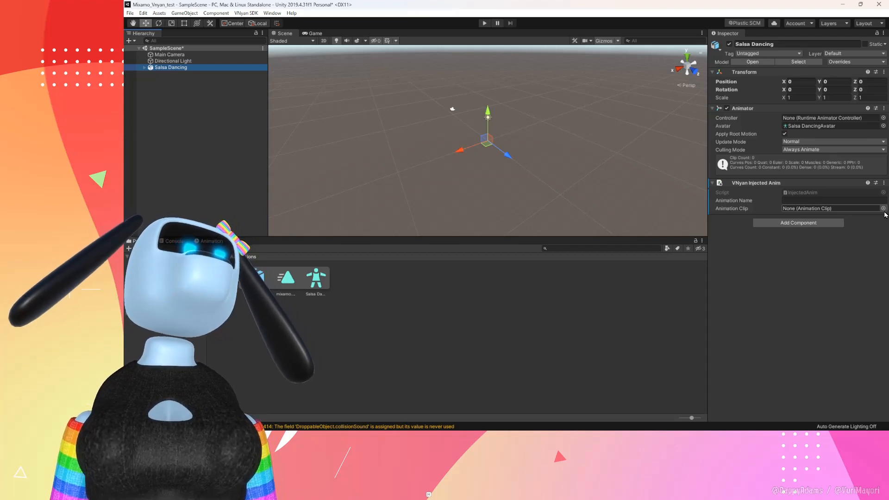
{"action": "left_click", "coordinate": [883, 209]}
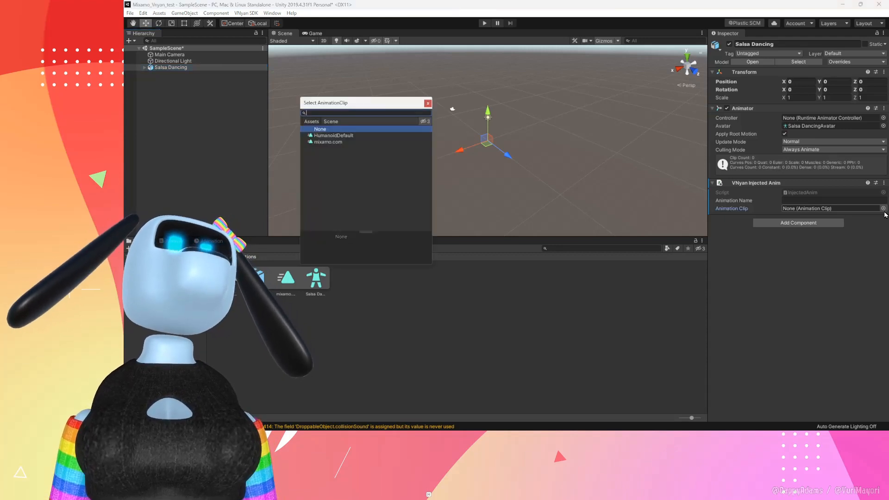
{"action": "left_click", "coordinate": [334, 142]}
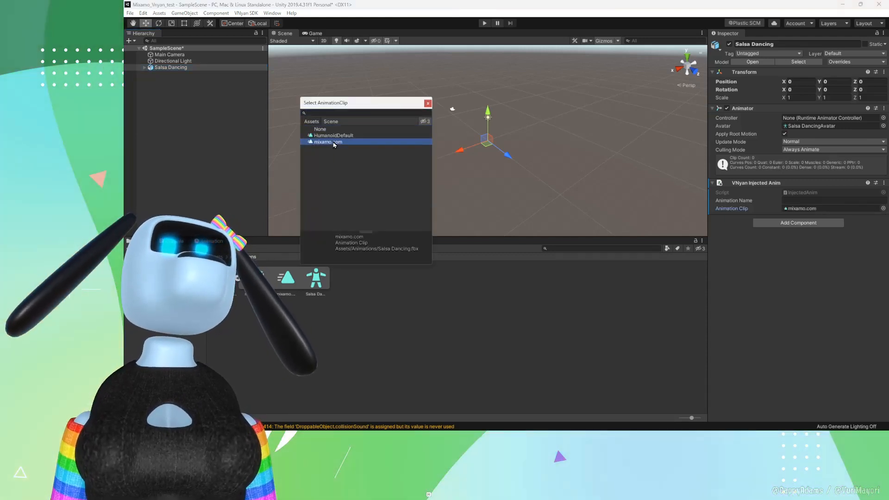
{"action": "left_click", "coordinate": [427, 103]}
Set the Animation Name of Salsa Dancing's VNyan Injected Anim component to "Mixamo Dance Thing Test"
{"action": "left_click", "coordinate": [851, 201]}
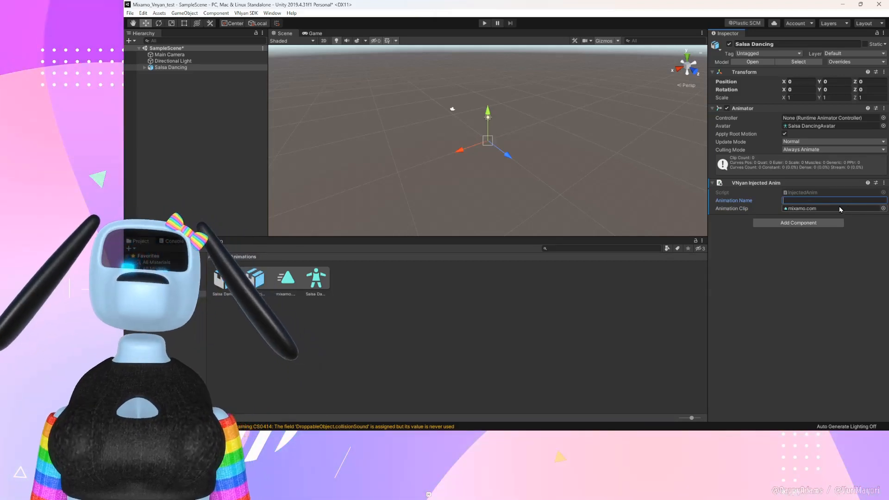
{"action": "type", "text": "Mixamo"}
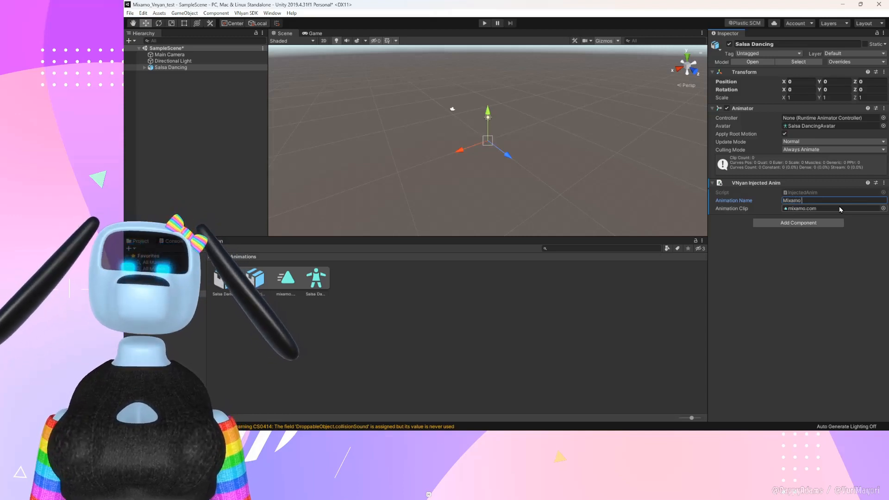
{"action": "type", "text": " Dance Thi"}
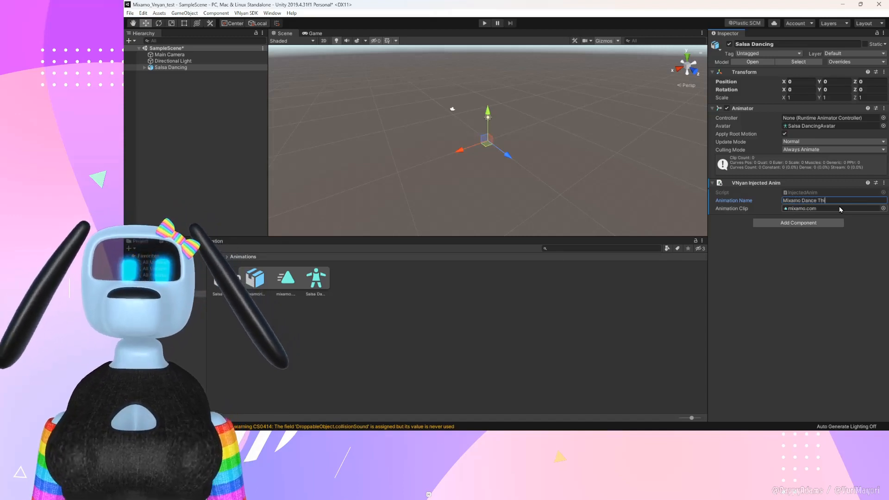
{"action": "type", "text": "ng Terst"}
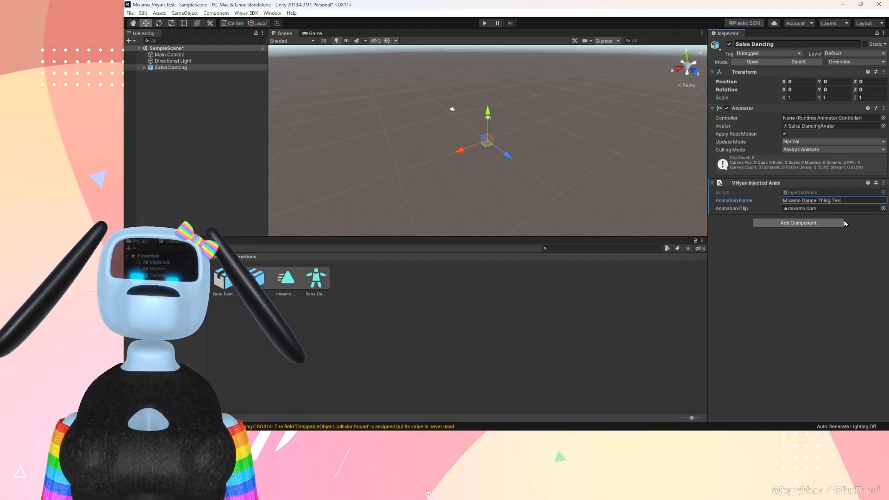
{"action": "key", "text": "Return"}
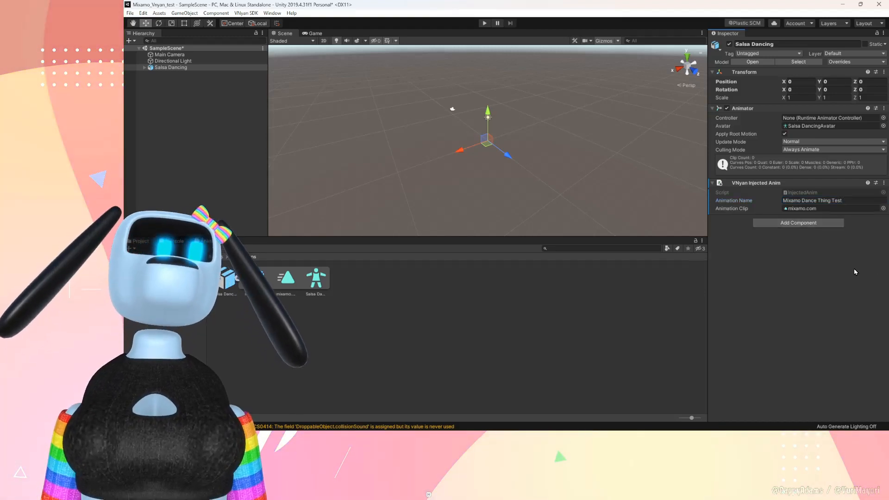
Export the Salsa Dancing object as an injected animation named Salsa Dancing in vnanim format to the vnyan Items Animations folder
{"action": "left_click", "coordinate": [194, 68]}
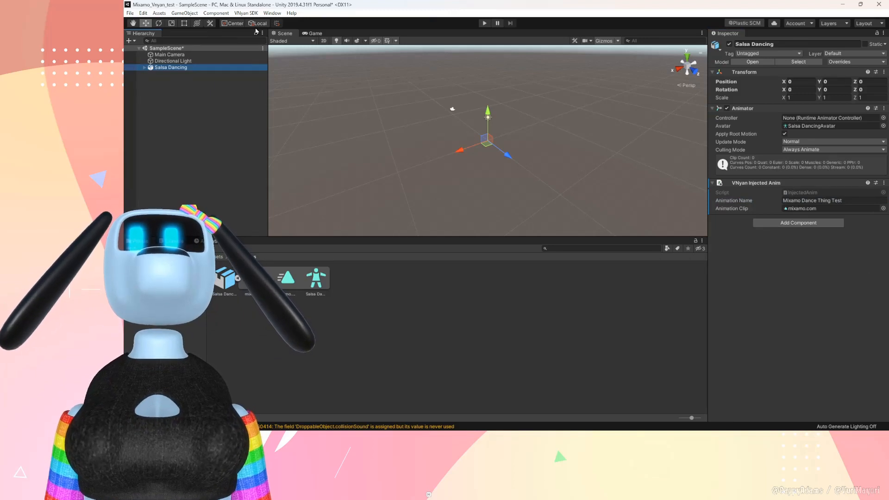
{"action": "left_click", "coordinate": [247, 13]}
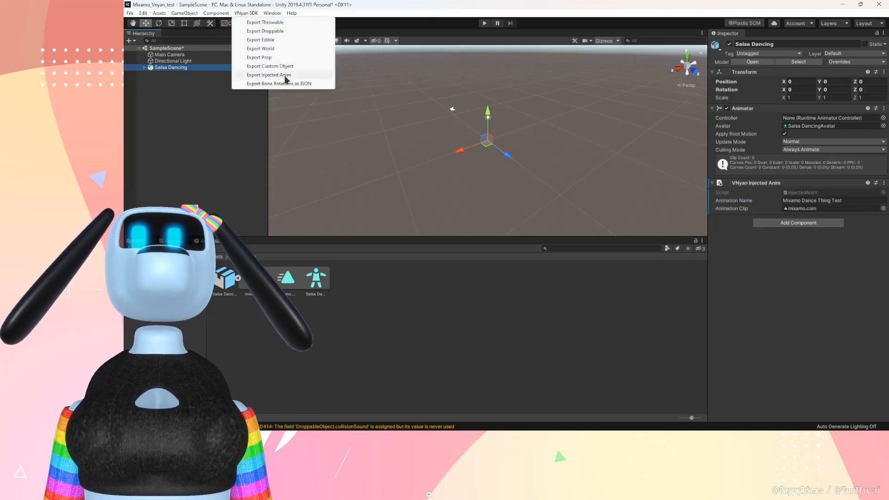
{"action": "left_click", "coordinate": [269, 75]}
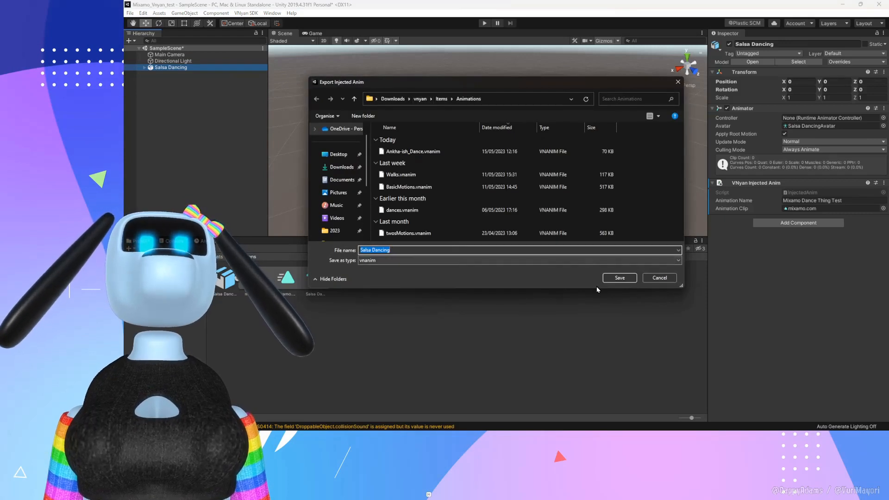
{"action": "left_click", "coordinate": [616, 277]}
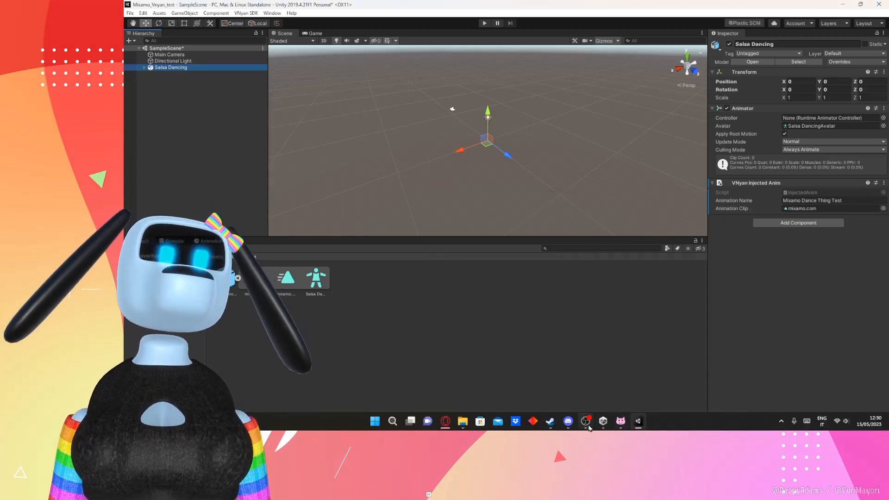
{"action": "left_click", "coordinate": [586, 421]}
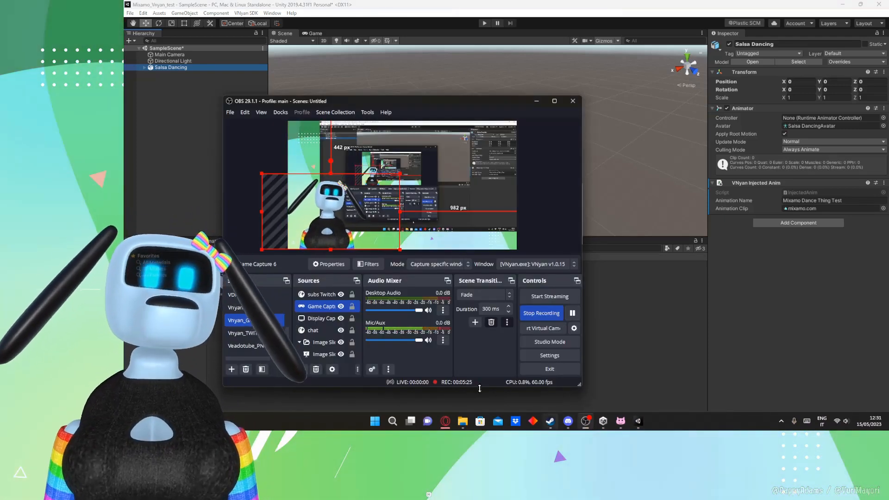
{"action": "left_click", "coordinate": [573, 314]}
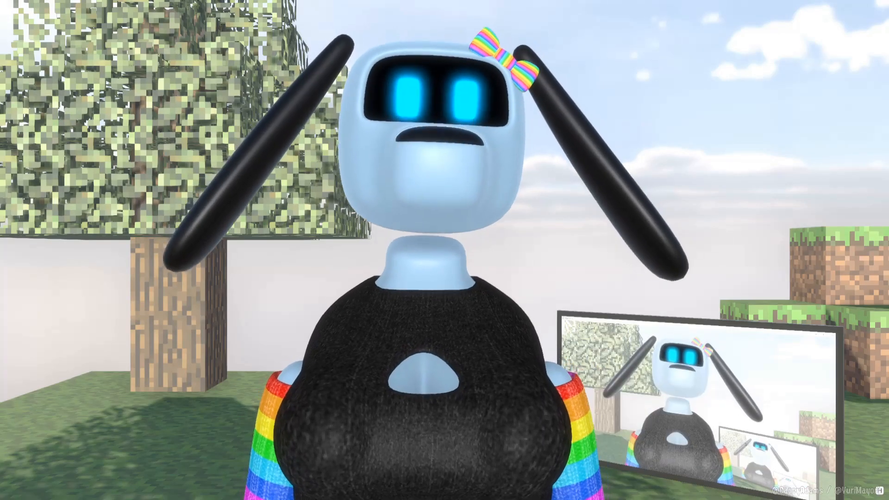
In VNyan, open the node graphs and examine the Shift+F7 Hotkey and its Play Animation node in the Animations graph
{"action": "key", "text": "Escape"}
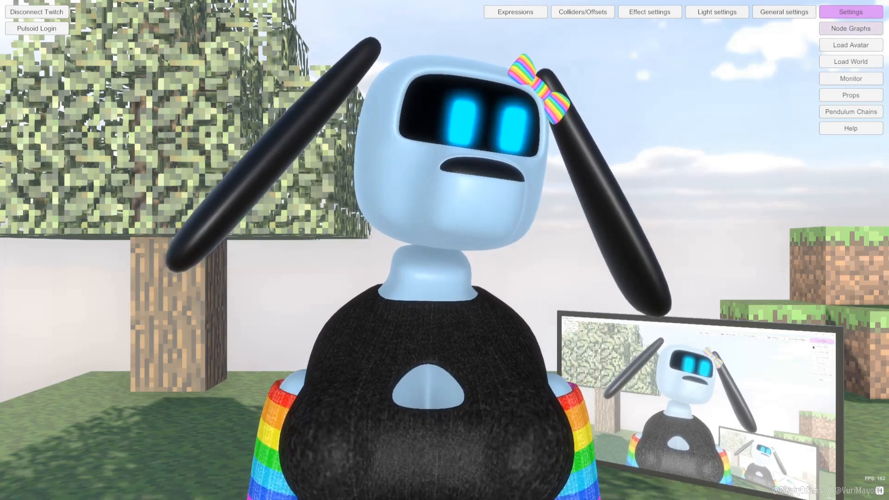
{"action": "left_click", "coordinate": [851, 29]}
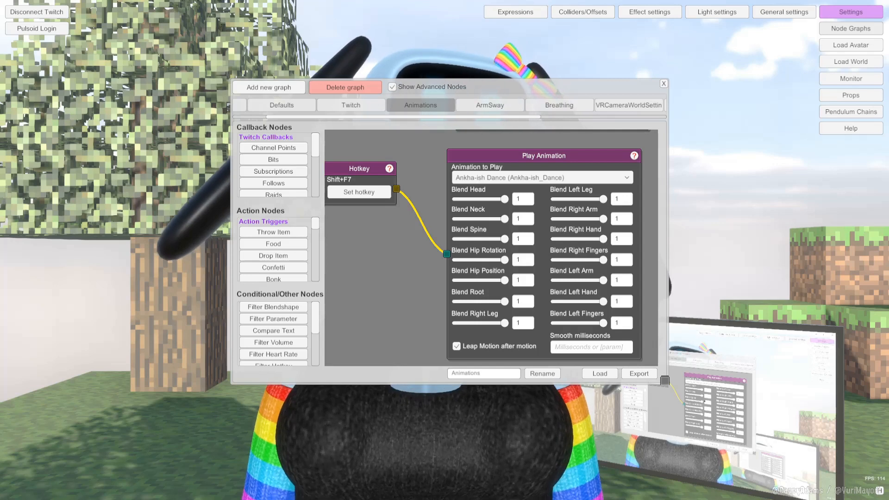
{"action": "scroll", "coordinate": [510, 232], "scroll_direction": "down", "scroll_amount": 5}
{"action": "mouse_move", "coordinate": [558, 216]}
{"action": "middle_mouse_down"}
{"action": "mouse_move", "coordinate": [559, 190]}
{"action": "mouse_move", "coordinate": [549, 223]}
{"action": "middle_mouse_up"}
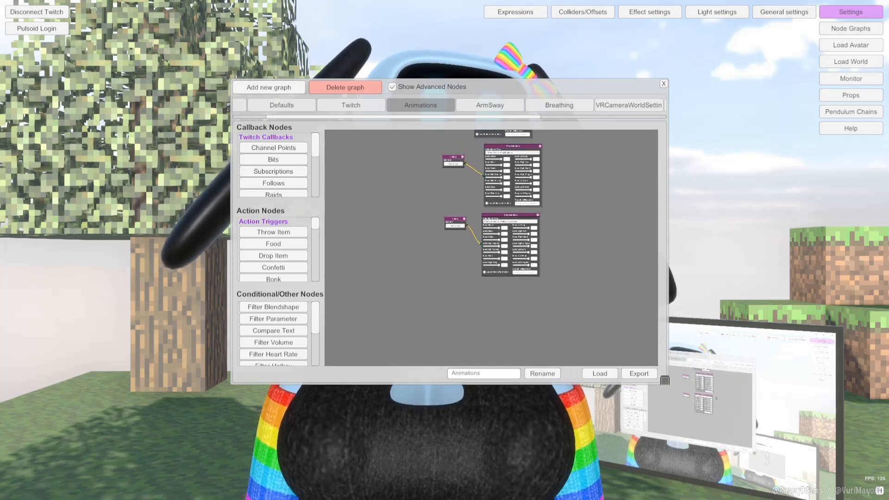
{"action": "scroll", "coordinate": [550, 219], "scroll_direction": "up", "scroll_amount": 5}
{"action": "scroll", "coordinate": [564, 223], "scroll_direction": "down", "scroll_amount": 5}
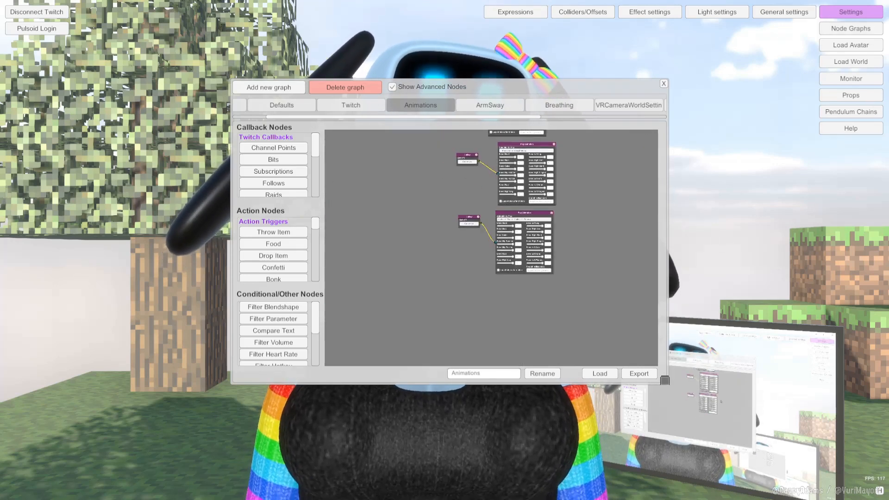
{"action": "scroll", "coordinate": [551, 246], "scroll_direction": "up", "scroll_amount": 5}
{"action": "scroll", "coordinate": [551, 245], "scroll_direction": "down", "scroll_amount": 5}
{"action": "scroll", "coordinate": [551, 246], "scroll_direction": "up", "scroll_amount": 3}
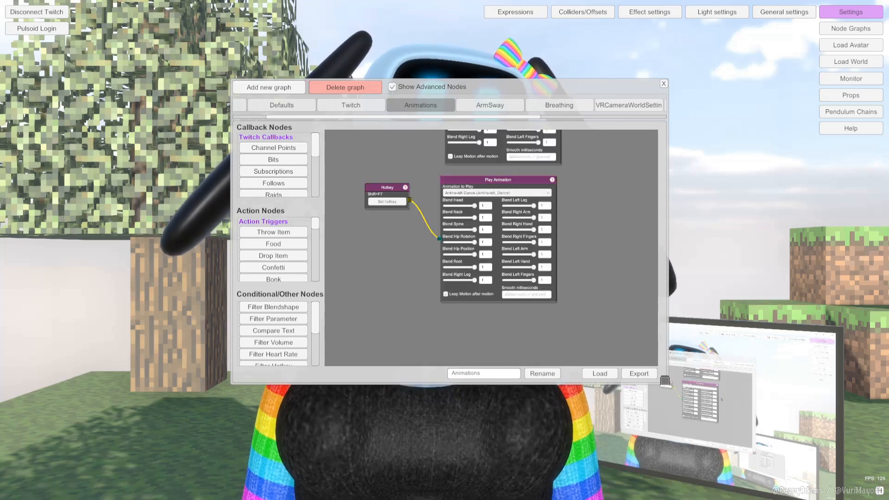
{"action": "middle_click_drag", "start_coordinate": [567, 222], "coordinate": [597, 209]}
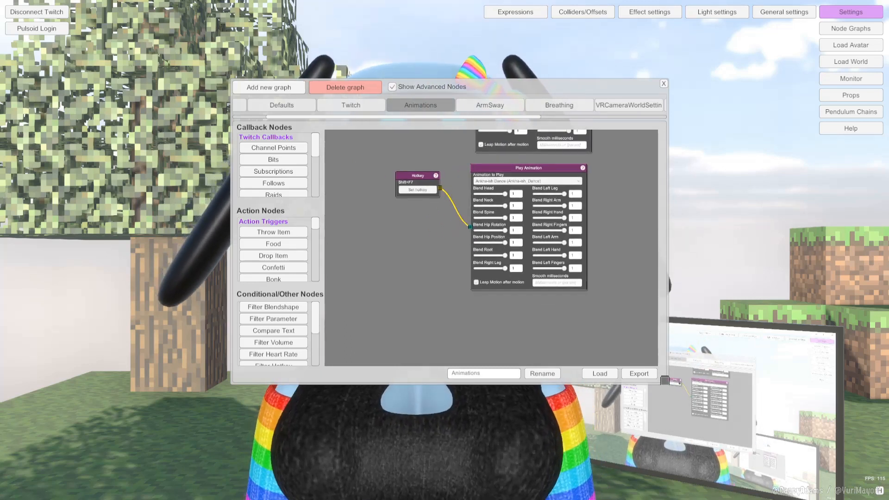
{"action": "scroll", "coordinate": [442, 179], "scroll_direction": "up", "scroll_amount": 3}
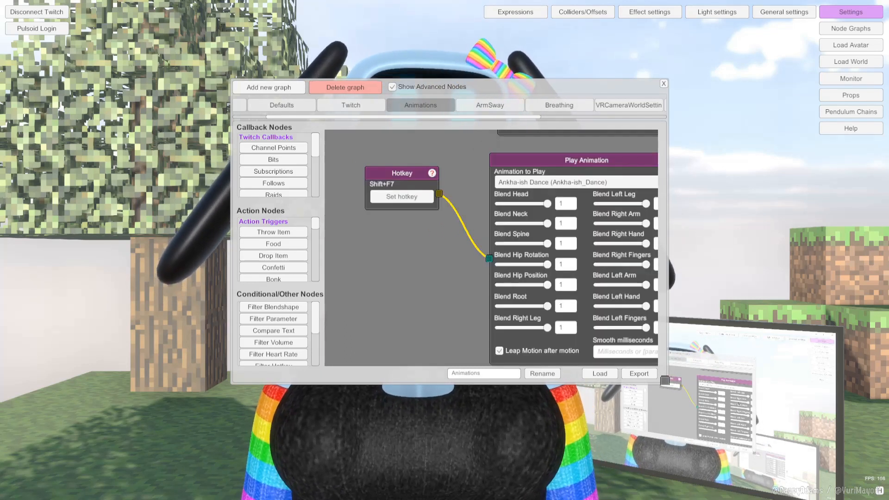
{"action": "middle_click_drag", "start_coordinate": [432, 244], "coordinate": [407, 259]}
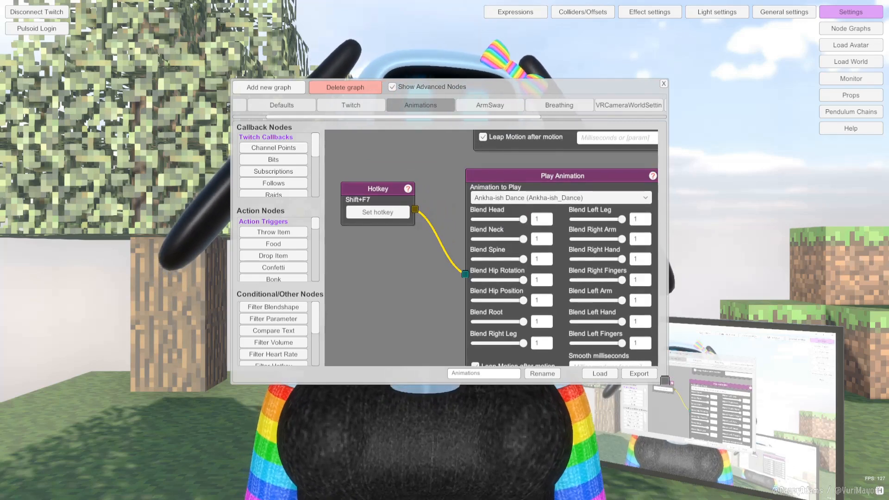
{"action": "middle_click_drag", "start_coordinate": [448, 217], "coordinate": [402, 205]}
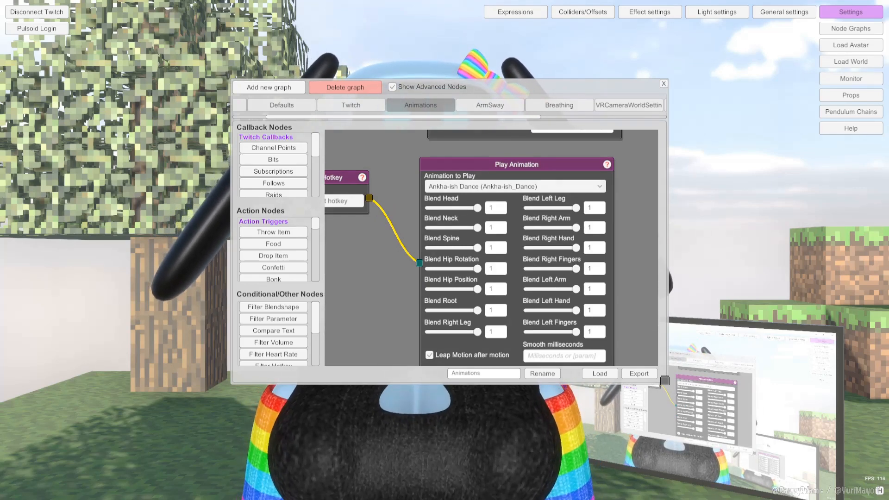
{"action": "middle_click_drag", "start_coordinate": [523, 199], "coordinate": [552, 186]}
Look through the Play Animation node's list of available animations for the exported dance and close the node graphs
{"action": "left_click", "coordinate": [578, 175]}
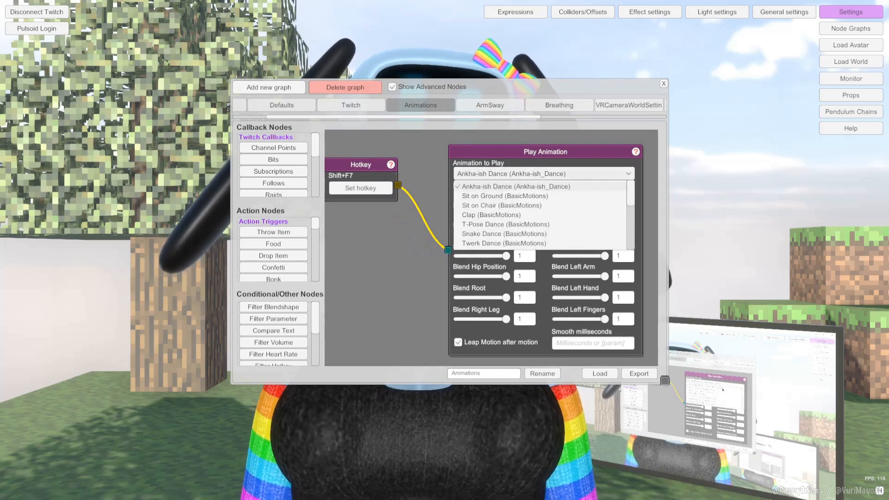
{"action": "left_click_drag", "start_coordinate": [631, 193], "coordinate": [631, 240]}
{"action": "left_click", "coordinate": [829, 16]}
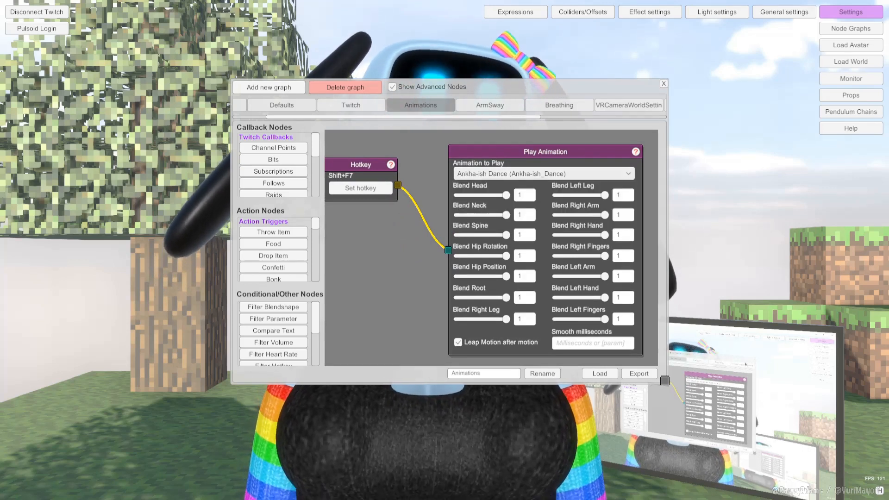
{"action": "left_click", "coordinate": [664, 84]}
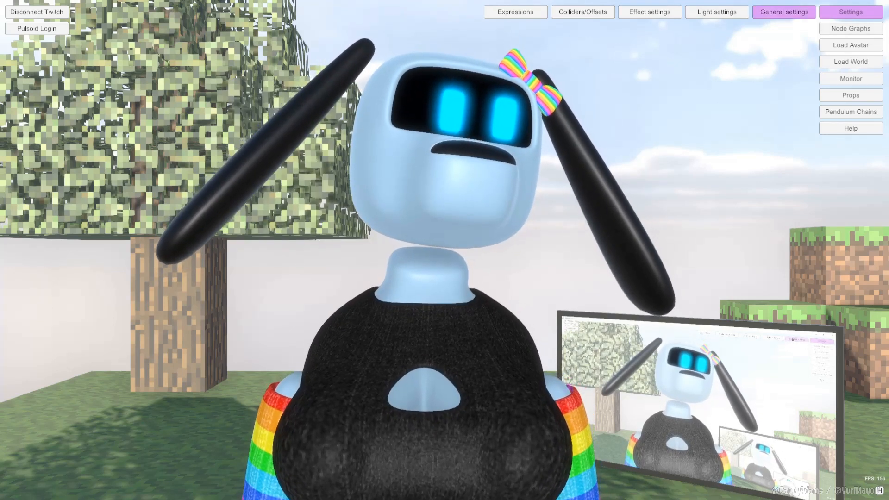
View the Misc section of the general settings, including the Reload Items option, and close the settings window
{"action": "left_click", "coordinate": [784, 11]}
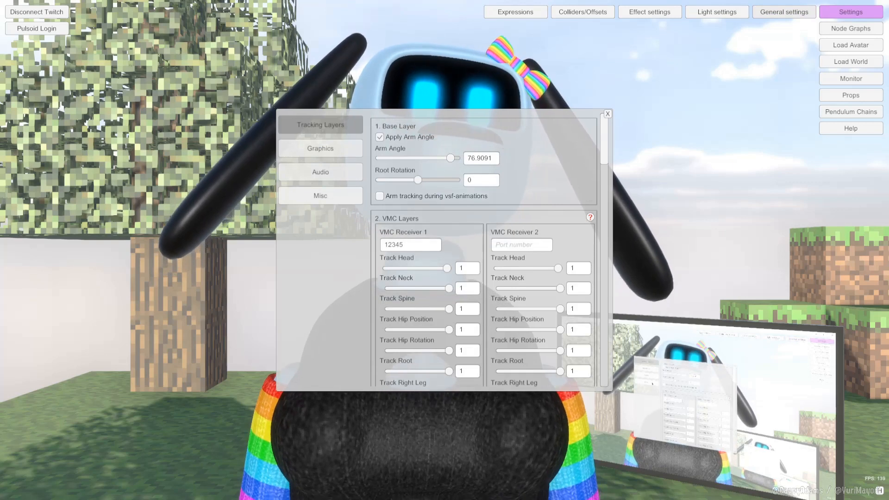
{"action": "left_click", "coordinate": [321, 196]}
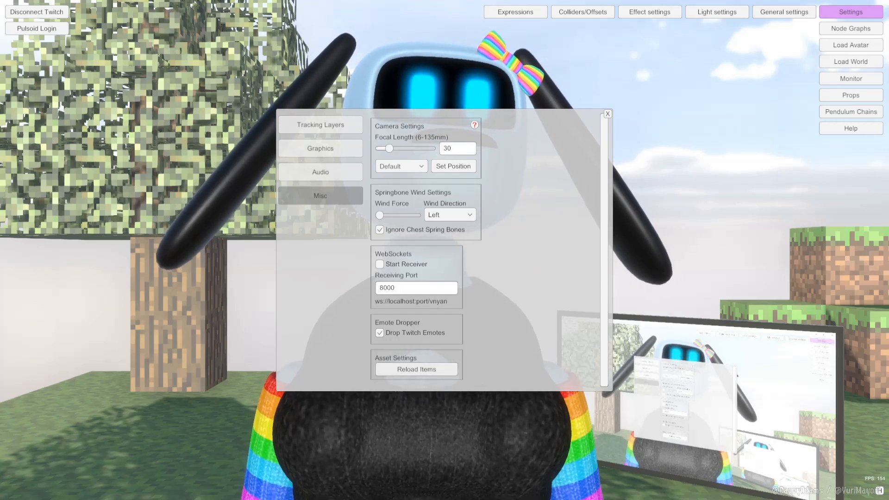
{"action": "left_click", "coordinate": [608, 114]}
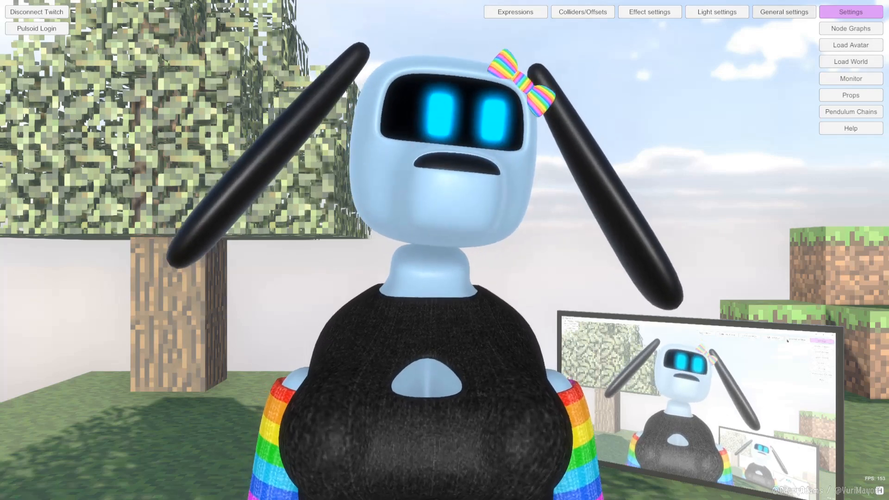
Reopen the Animations graph, recheck the Play Animation node's animation list for the exported dance, and close the graph and file browser windows
{"action": "left_click", "coordinate": [851, 29]}
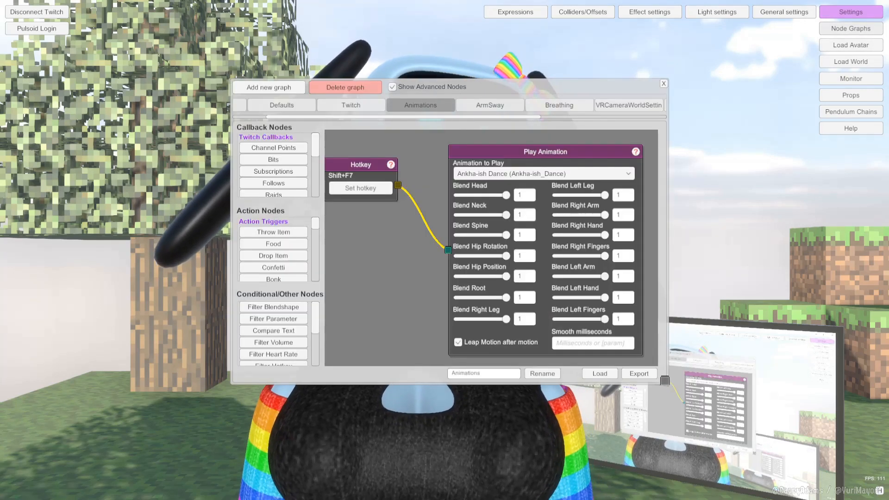
{"action": "left_click", "coordinate": [542, 174]}
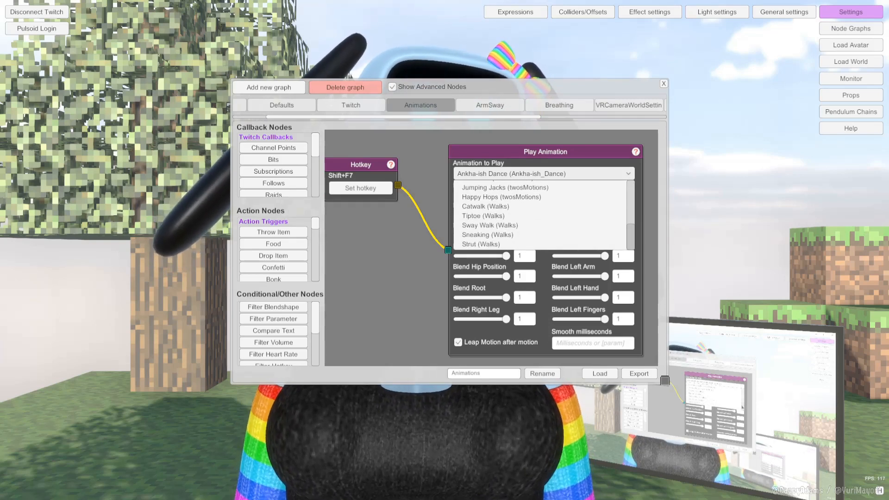
{"action": "scroll", "coordinate": [542, 215], "scroll_direction": "up", "scroll_amount": 1}
{"action": "scroll", "coordinate": [542, 215], "scroll_direction": "up", "scroll_amount": 5}
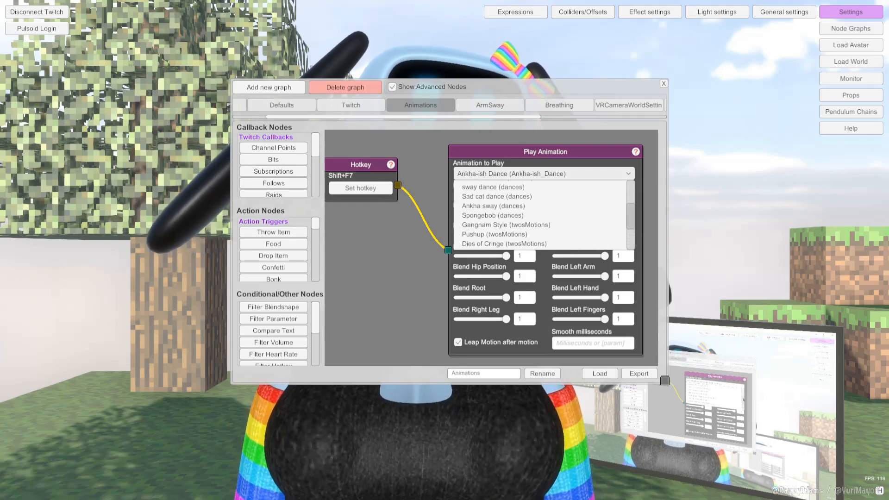
{"action": "scroll", "coordinate": [542, 215], "scroll_direction": "up", "scroll_amount": 3}
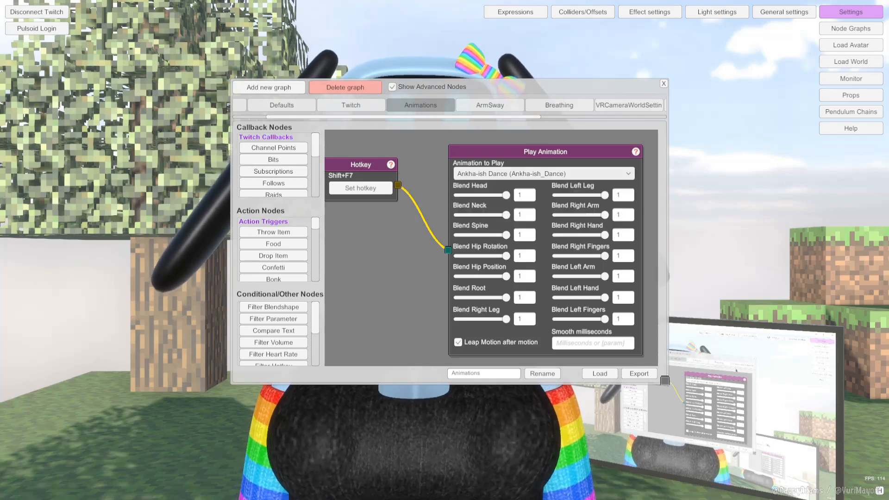
{"action": "left_click", "coordinate": [664, 83]}
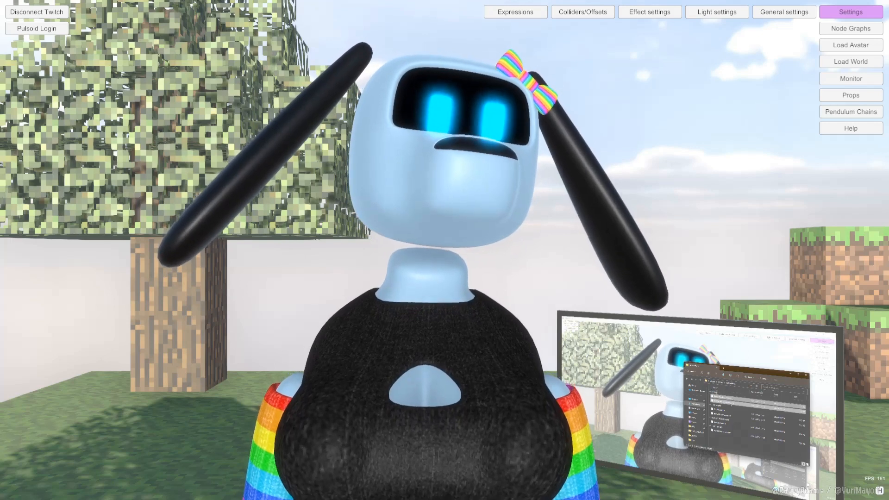
{"action": "left_click", "coordinate": [806, 375]}
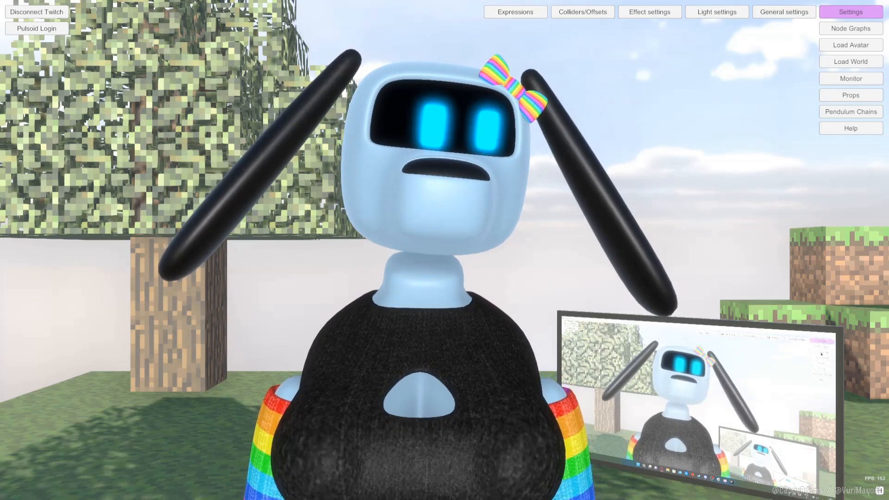
Check the Play Animation node's full animation list once more for the exported Salsa Dancing animation and close the node graphs
{"action": "left_click", "coordinate": [850, 29]}
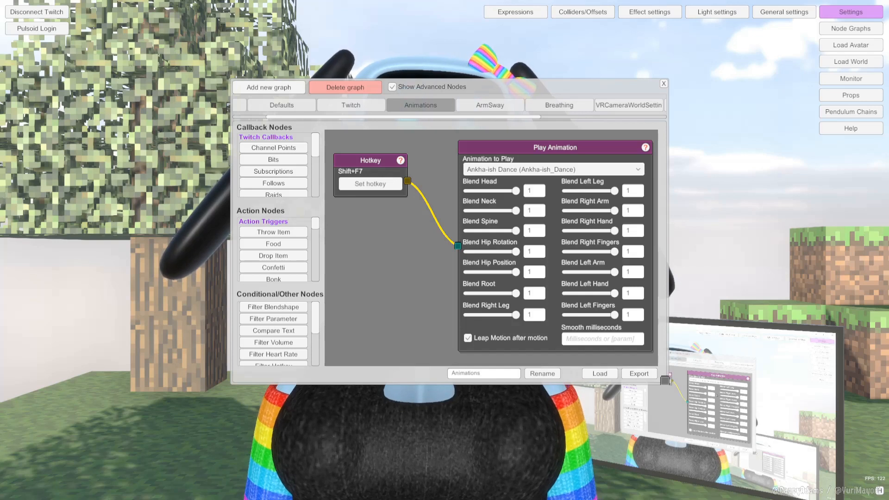
{"action": "left_click_drag", "start_coordinate": [442, 215], "coordinate": [437, 217]}
{"action": "left_click", "coordinate": [514, 172]}
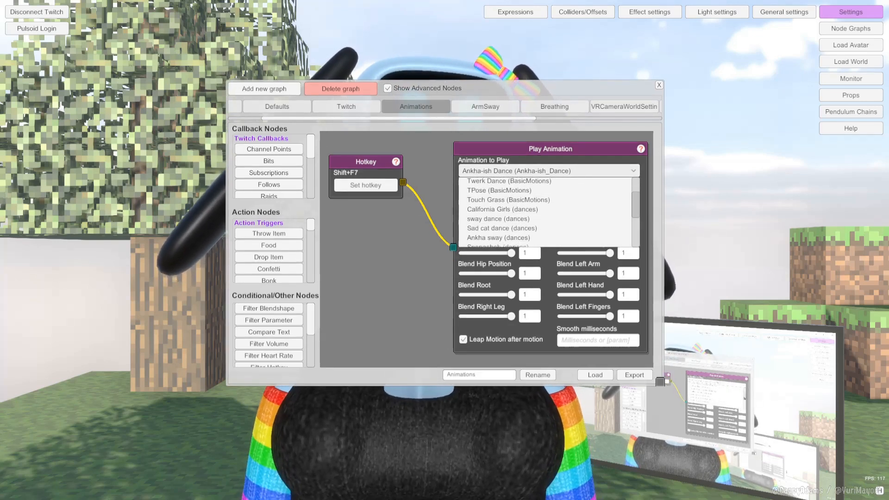
{"action": "scroll", "coordinate": [547, 211], "scroll_direction": "down", "scroll_amount": 5}
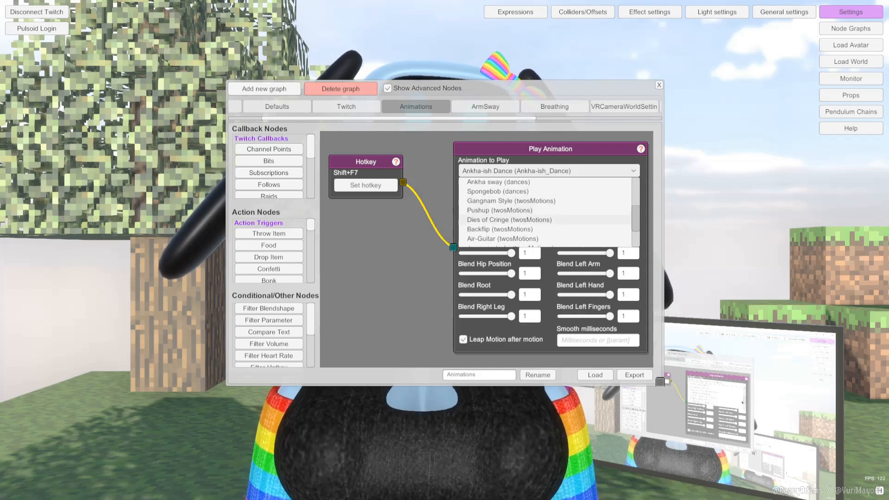
{"action": "scroll", "coordinate": [547, 215], "scroll_direction": "down", "scroll_amount": 2}
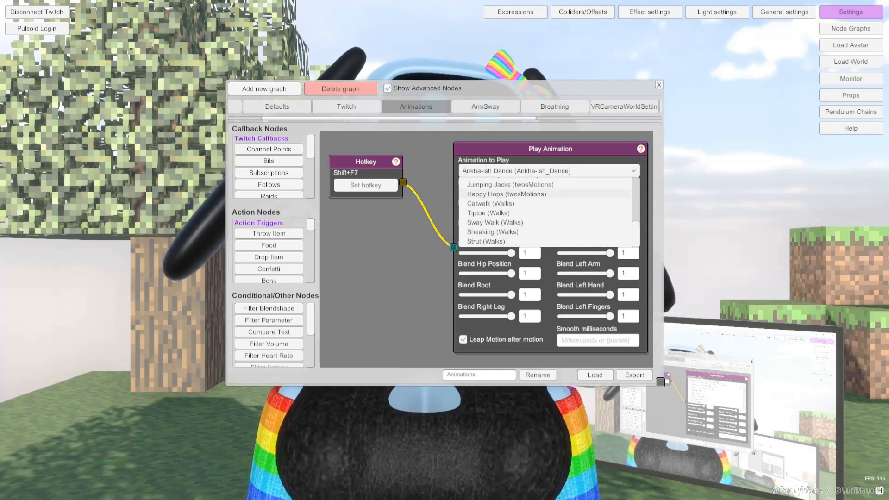
{"action": "left_click", "coordinate": [549, 171]}
{"action": "left_click", "coordinate": [659, 85]}
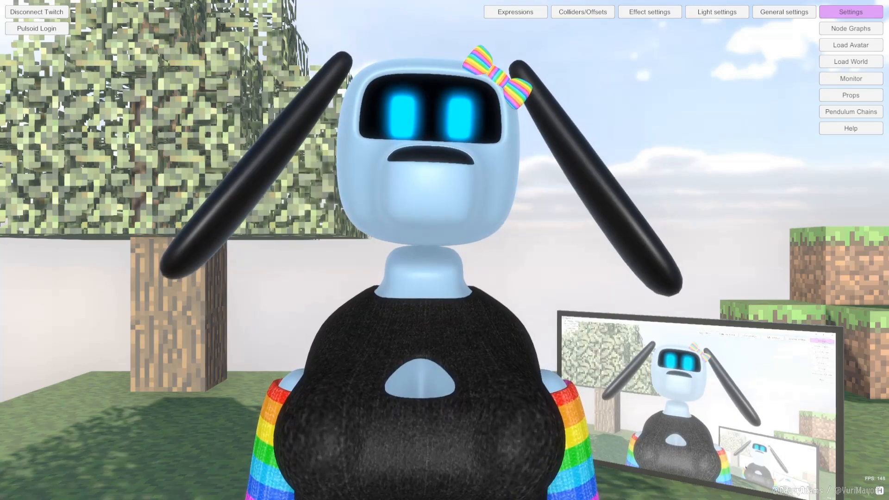
Set the Animations graph's Play Animation node to Mixamo Dance Thing Test (Salsa Dancing) and close the node graphs
{"action": "left_click", "coordinate": [577, 490]}
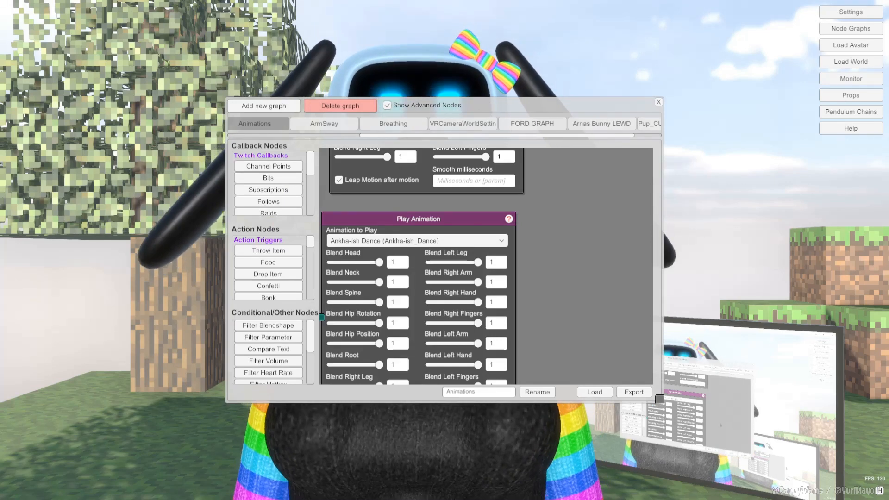
{"action": "scroll", "coordinate": [487, 267], "scroll_direction": "down", "scroll_amount": 5}
{"action": "scroll", "coordinate": [571, 273], "scroll_direction": "up", "scroll_amount": 5}
{"action": "left_click_drag", "start_coordinate": [569, 273], "coordinate": [616, 245]}
{"action": "left_click", "coordinate": [492, 193]}
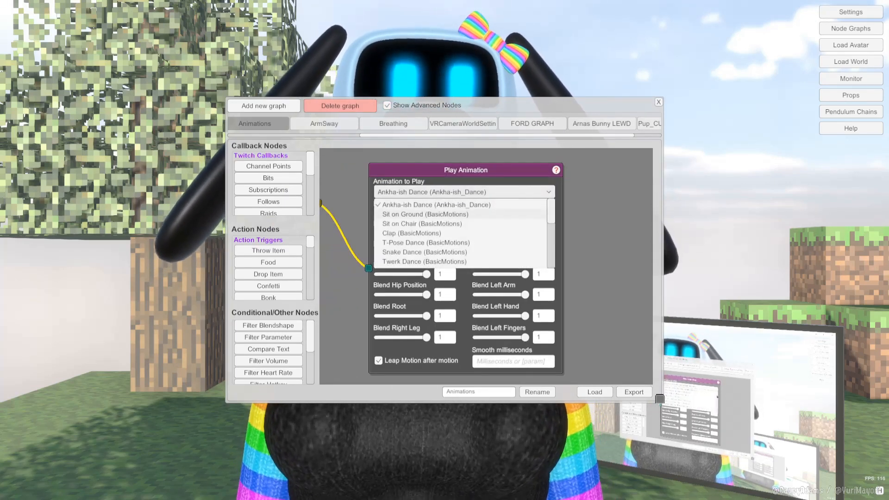
{"action": "scroll", "coordinate": [482, 232], "scroll_direction": "down", "scroll_amount": 5}
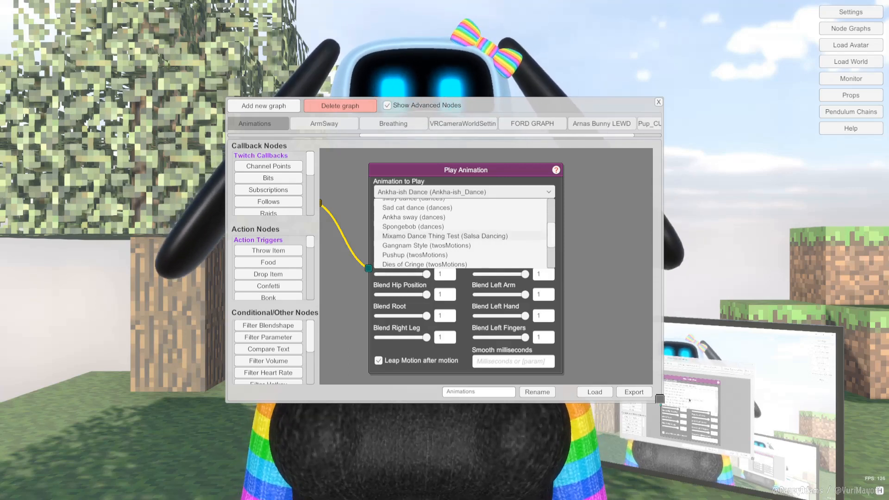
{"action": "left_click", "coordinate": [445, 236]}
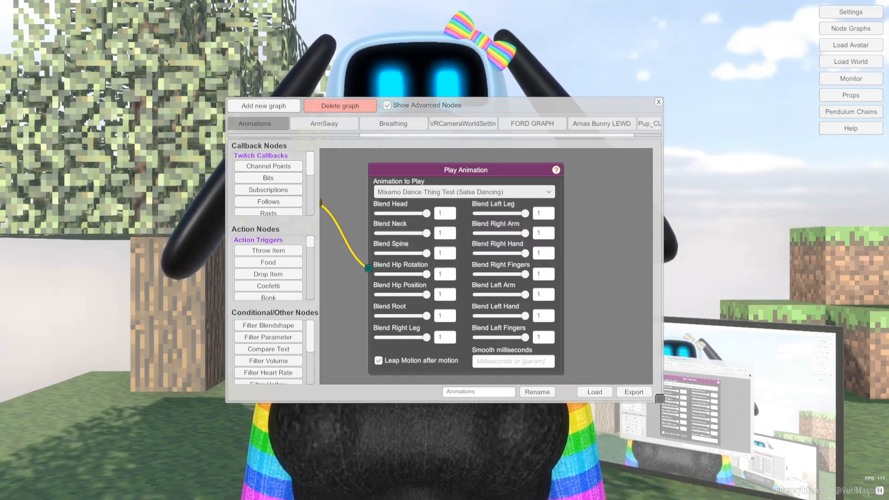
{"action": "left_click", "coordinate": [659, 102]}
Pull the camera back and reframe the scene to show the avatar from head to lower legs
{"action": "scroll", "coordinate": [598, 231], "scroll_direction": "down", "scroll_amount": 2}
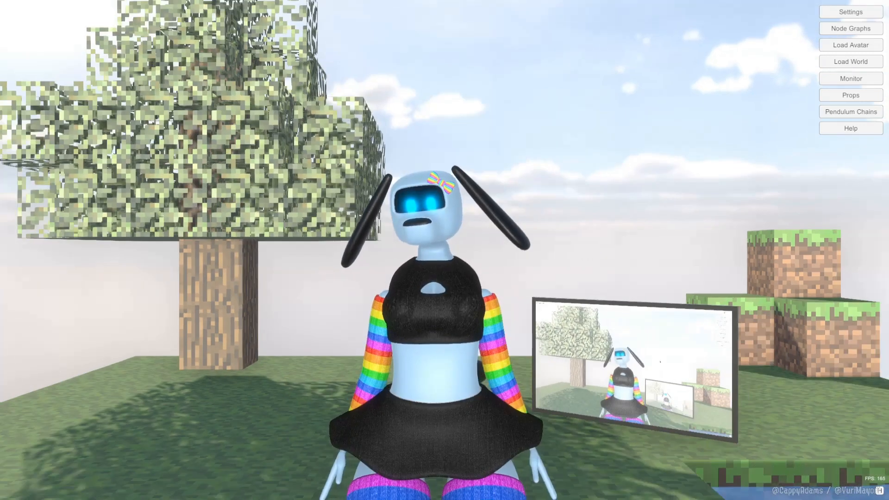
{"action": "scroll", "coordinate": [597, 232], "scroll_direction": "up", "scroll_amount": 1}
{"action": "scroll", "coordinate": [597, 232], "scroll_direction": "down", "scroll_amount": 3}
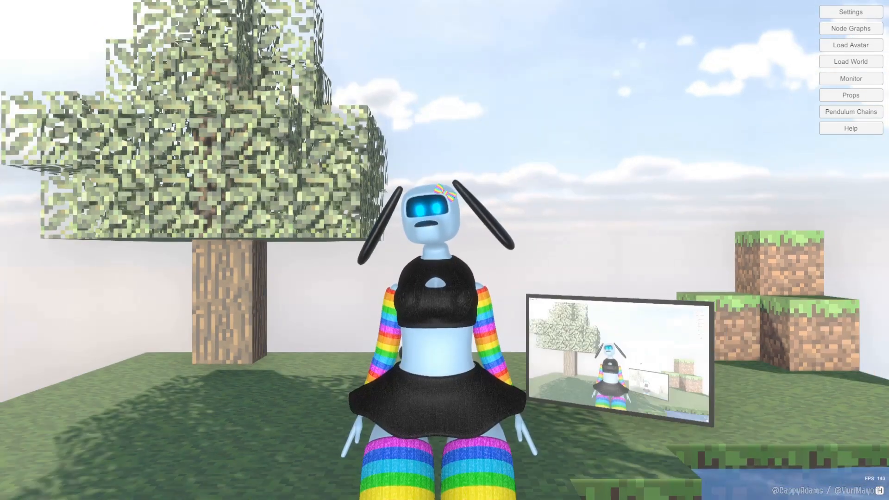
{"action": "scroll", "coordinate": [596, 231], "scroll_direction": "down", "scroll_amount": 3}
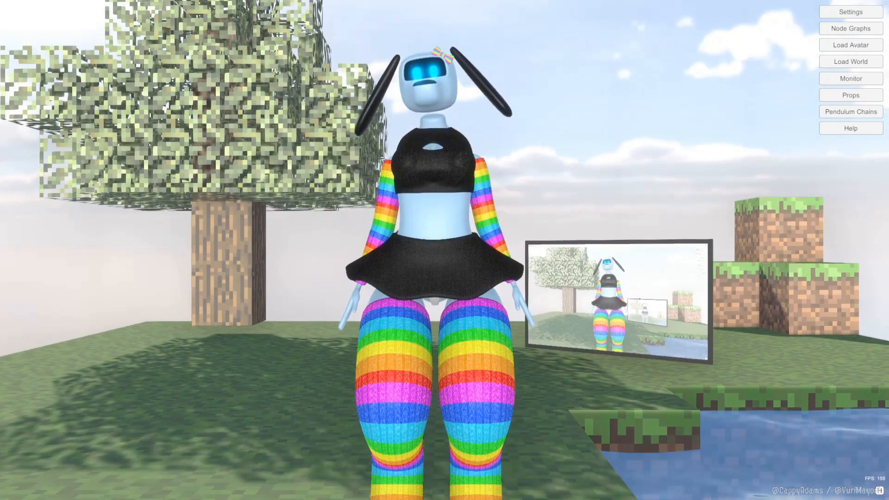